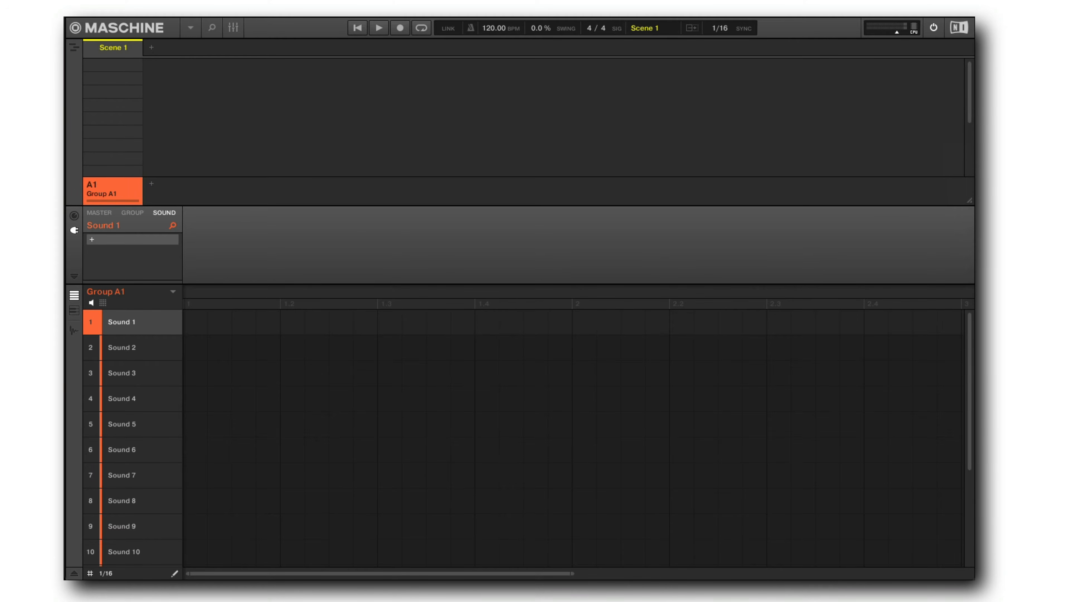
Step: Load the Ain't No Sunshine sample onto Sound 1 and set the sampler's polyphony to 1
drag(776, 244, 121, 323)
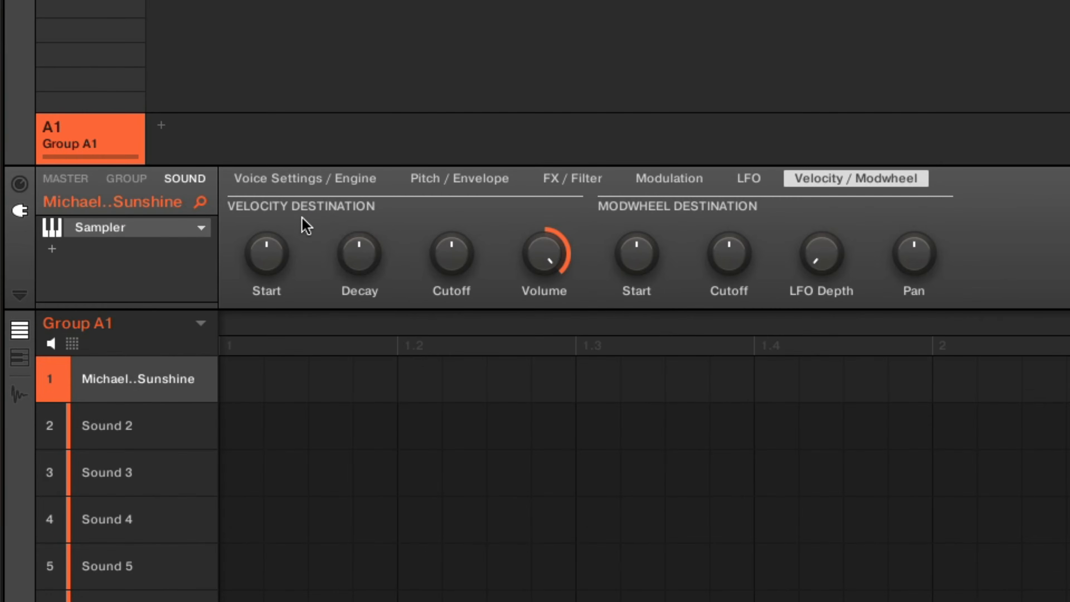
click(230, 216)
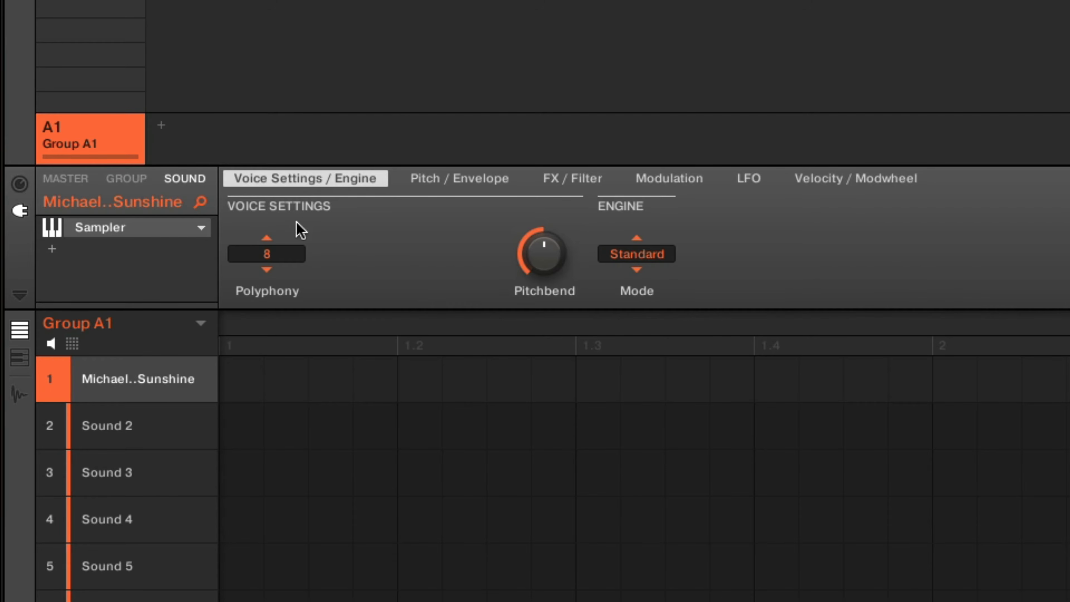
click(280, 254)
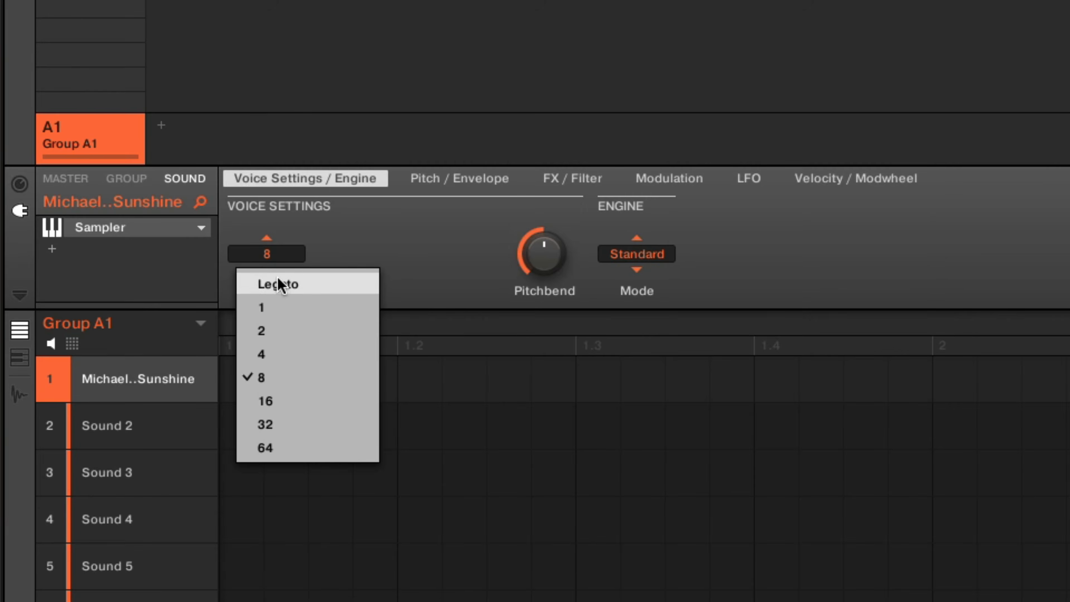
click(278, 303)
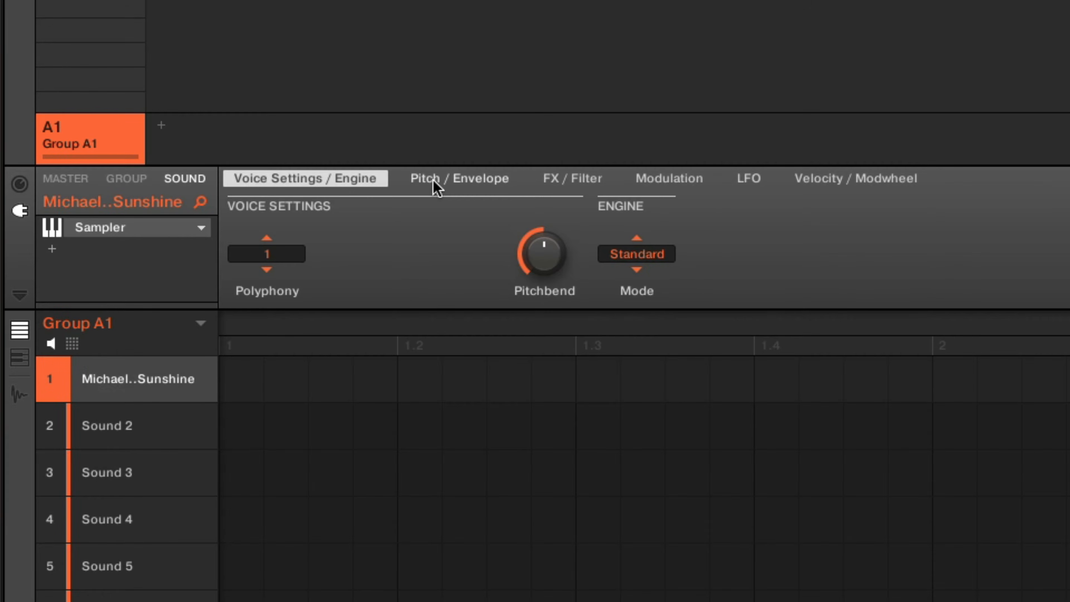
Step: Set the sampler's amplitude envelope type to ADSR for Sound 1
click(434, 182)
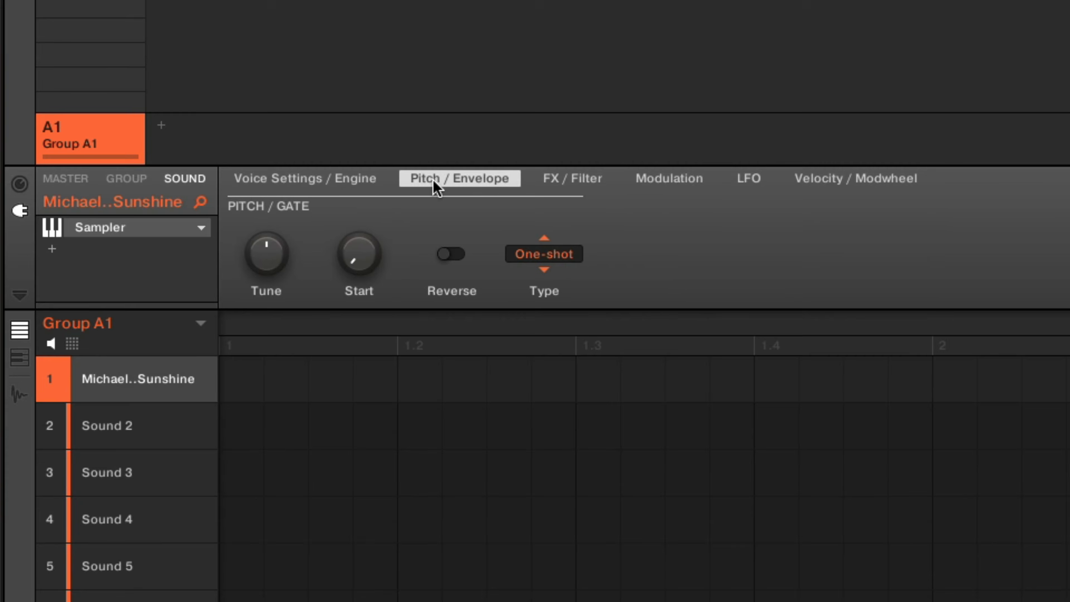
click(539, 255)
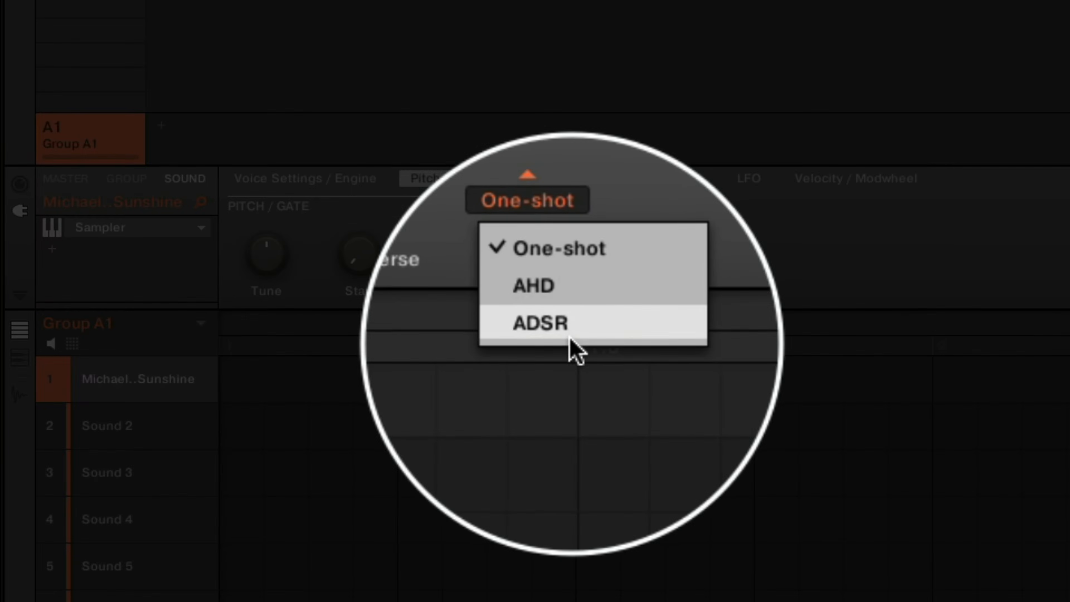
click(570, 337)
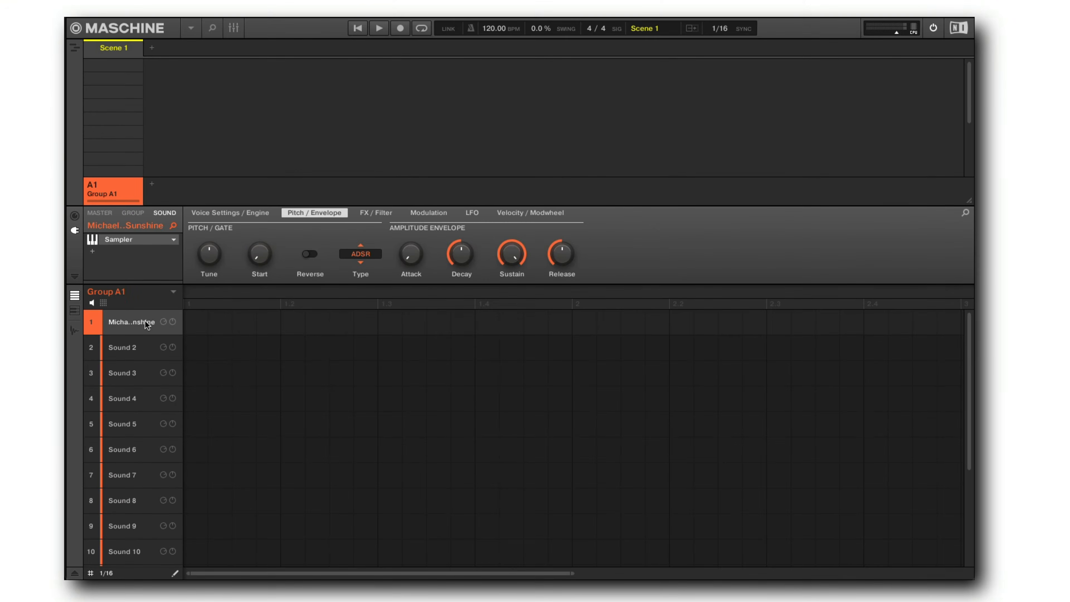
Step: Open Sound 1 in the sample editor, move the play range end to about 450228, and truncate the sample to that intro
double_click(145, 324)
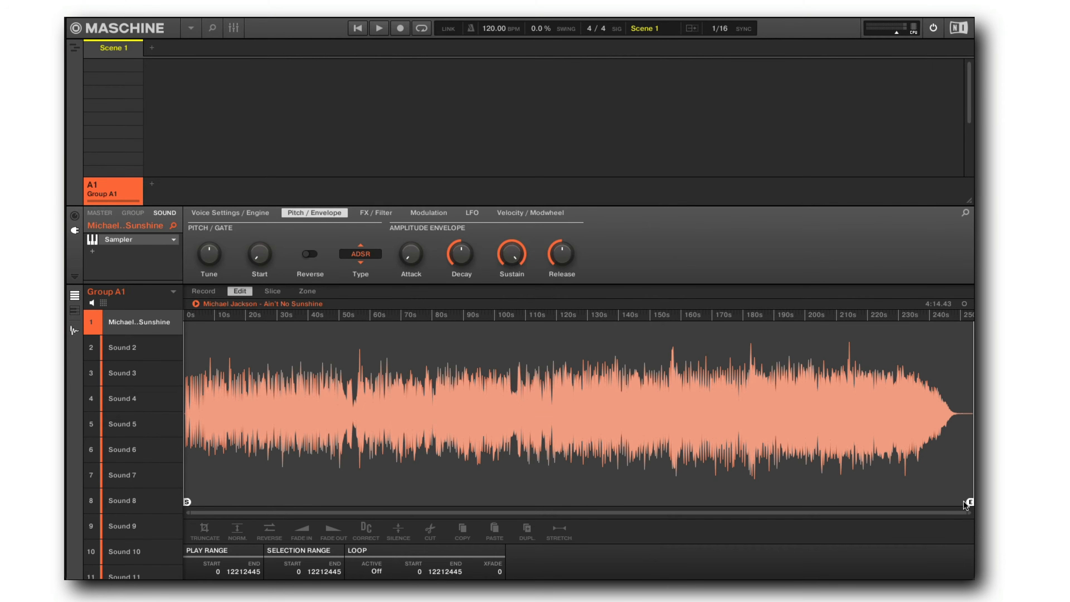
mouse_move(968, 501)
mouse_down()
mouse_move(406, 449)
mouse_move(210, 445)
mouse_up()
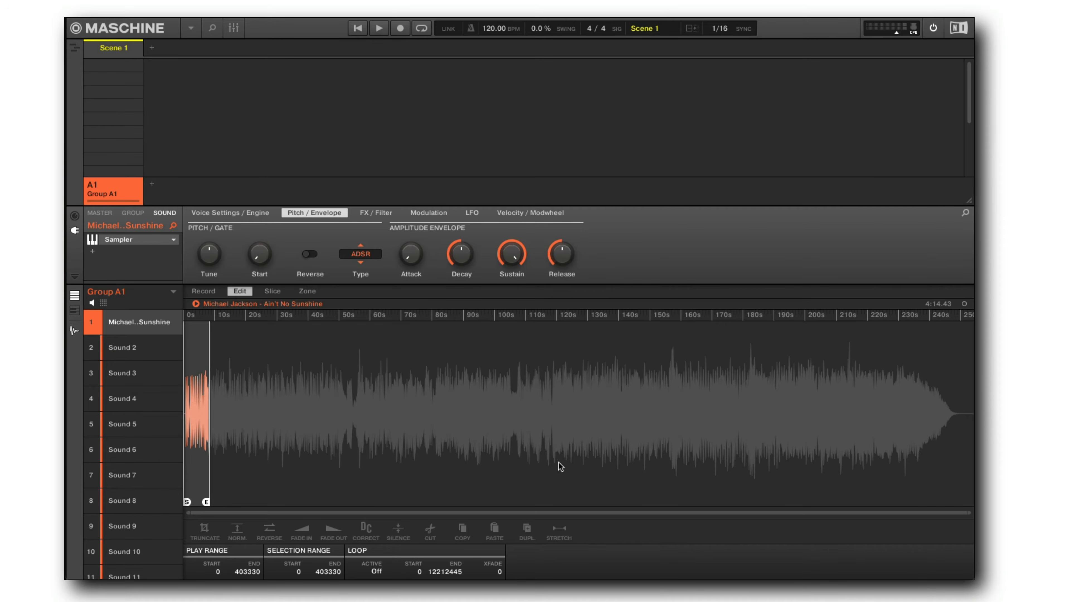
drag(206, 502, 210, 502)
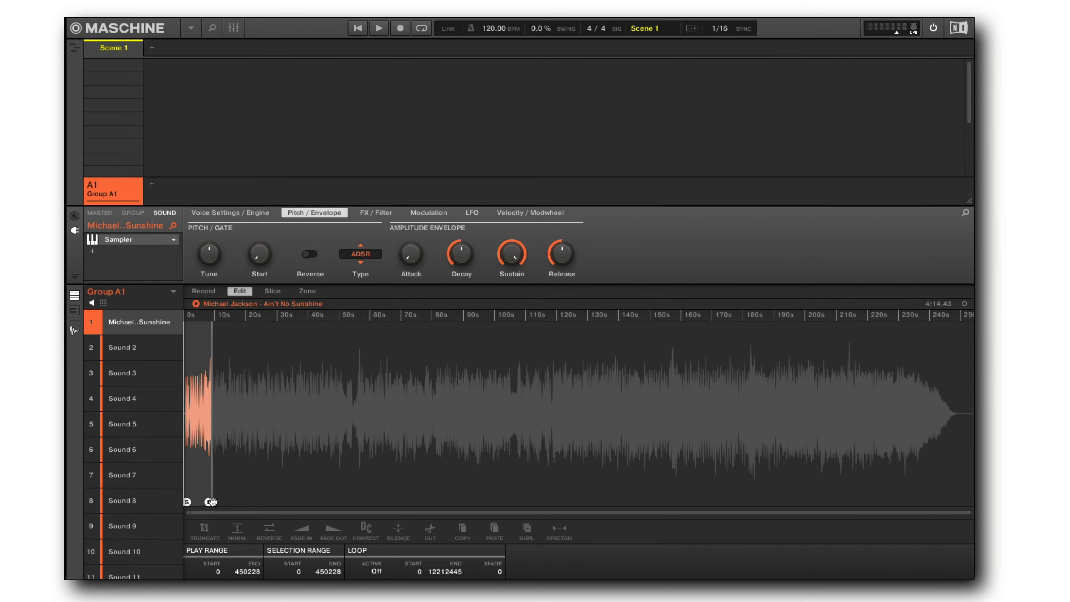
click(206, 533)
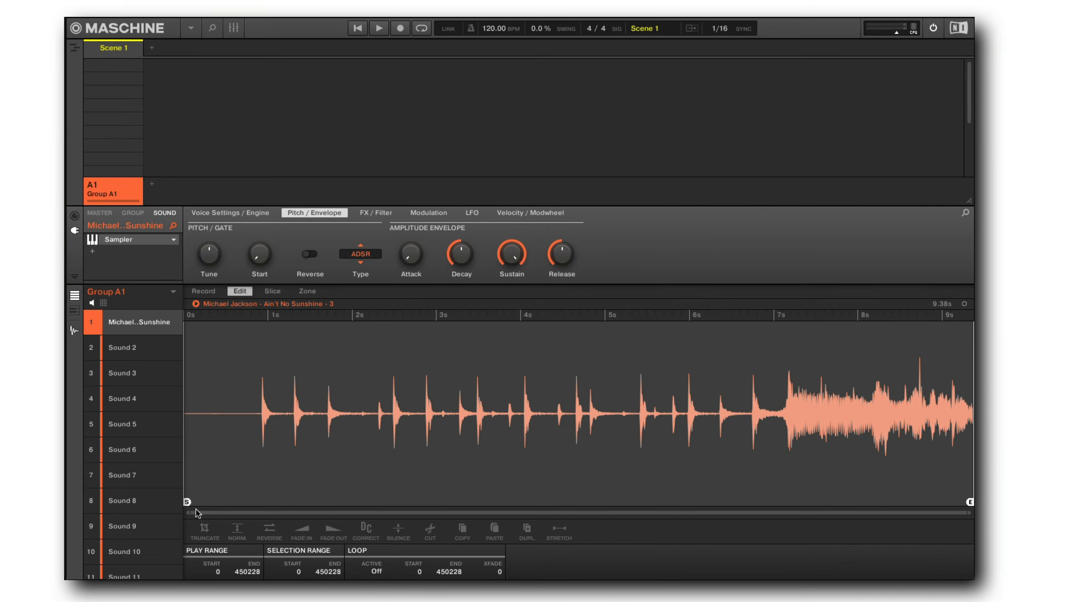
Step: Tighten the play range from the first drum hit at 45086 to just before the louder section at about 7.15 s, and truncate
drag(187, 502, 262, 511)
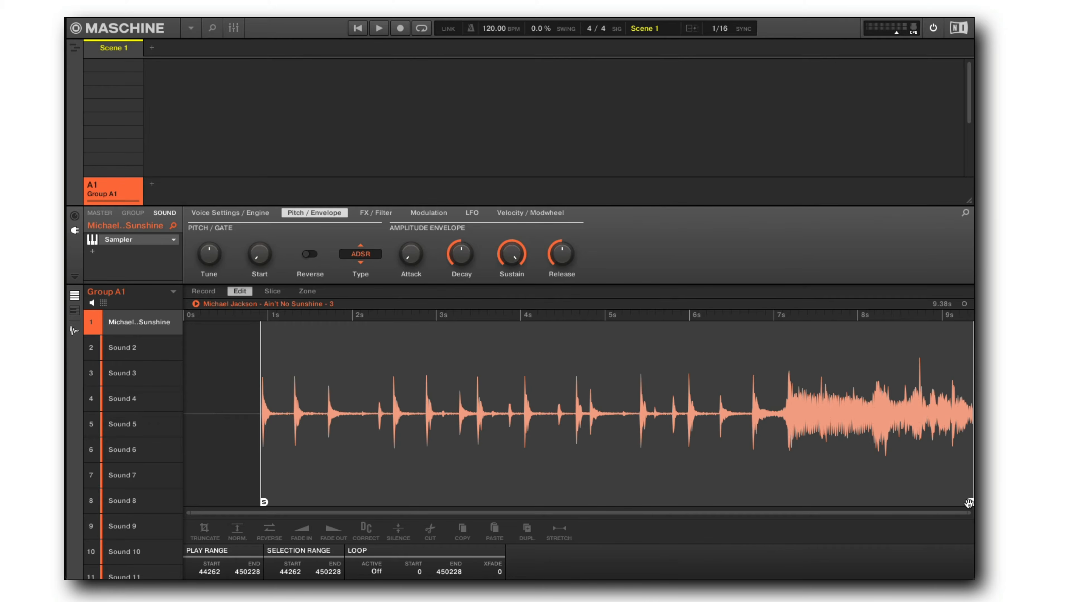
drag(968, 503, 785, 494)
drag(967, 513, 279, 512)
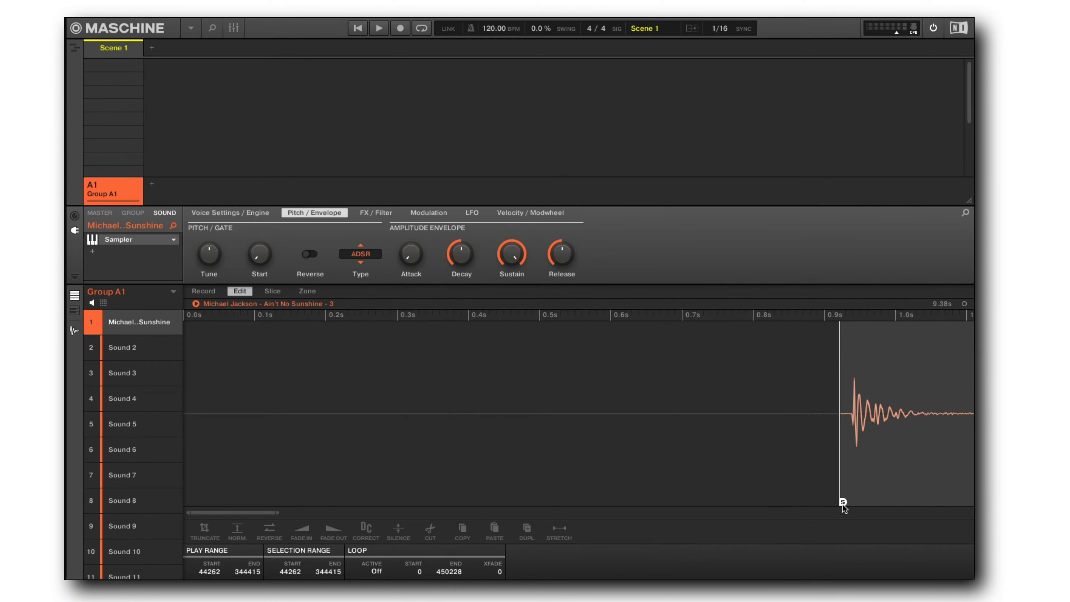
drag(841, 501, 851, 504)
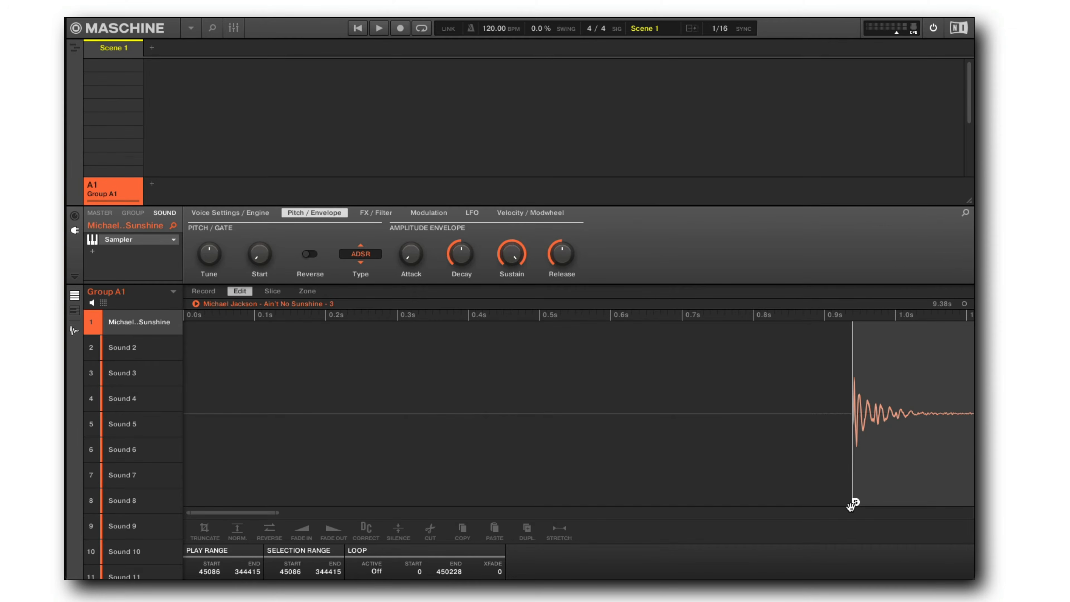
mouse_move(265, 513)
mouse_down()
mouse_move(946, 513)
mouse_move(828, 513)
mouse_up()
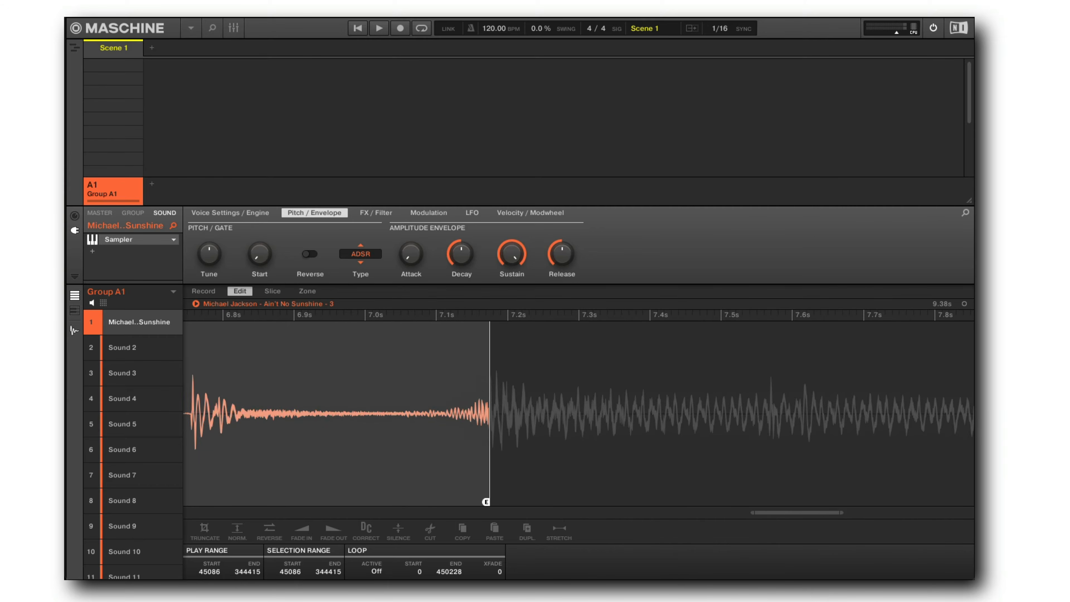
mouse_move(486, 502)
mouse_down()
mouse_move(467, 501)
mouse_move(486, 502)
mouse_up()
click(205, 528)
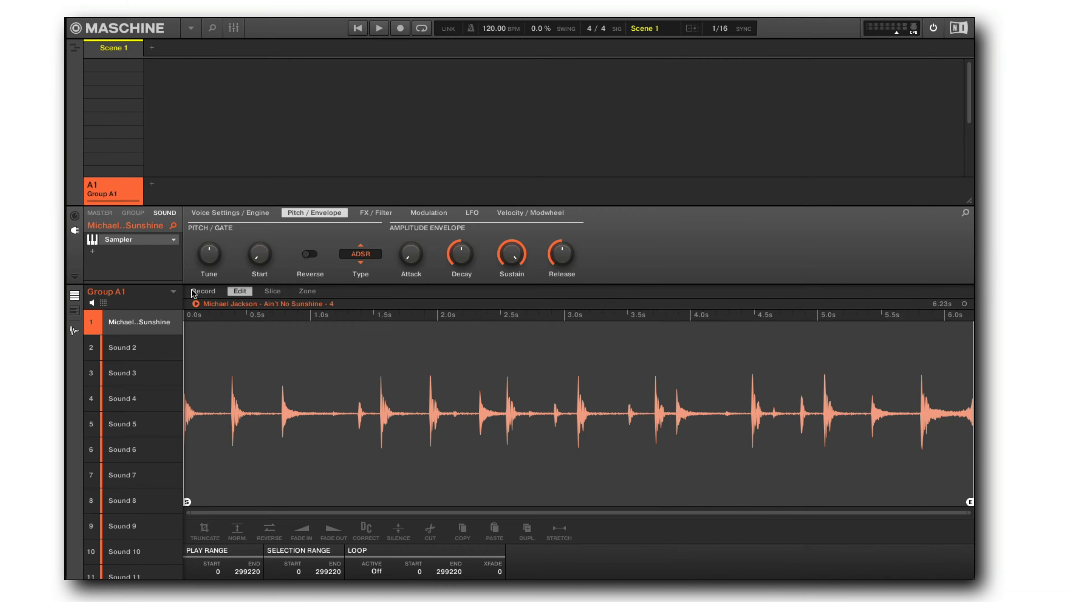
Step: Preview the trimmed loop and compare its waveform in the two-channel and single-channel displays
click(196, 305)
click(964, 304)
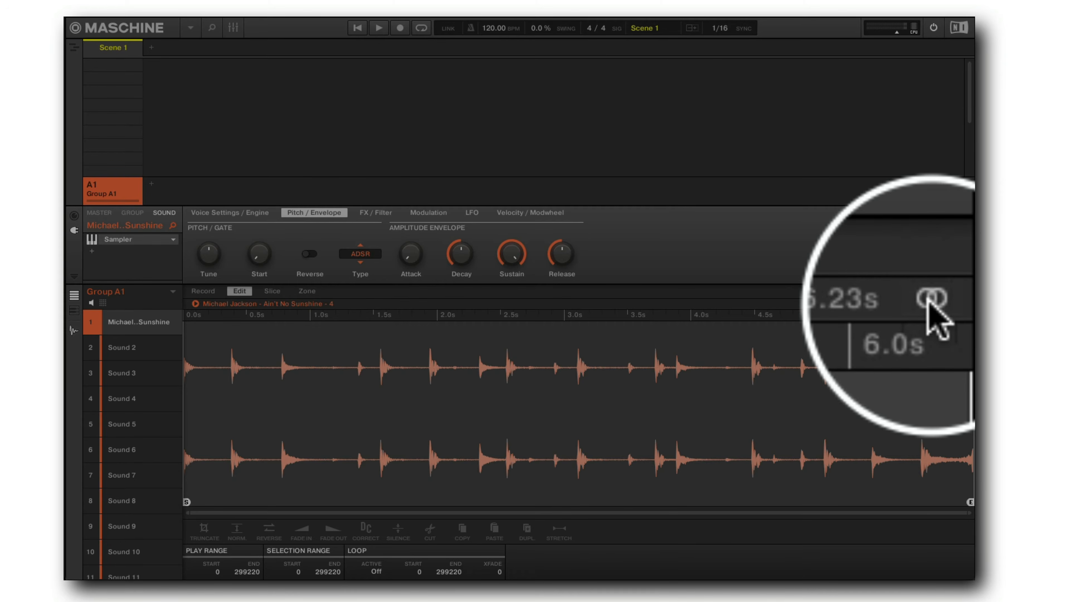
click(929, 300)
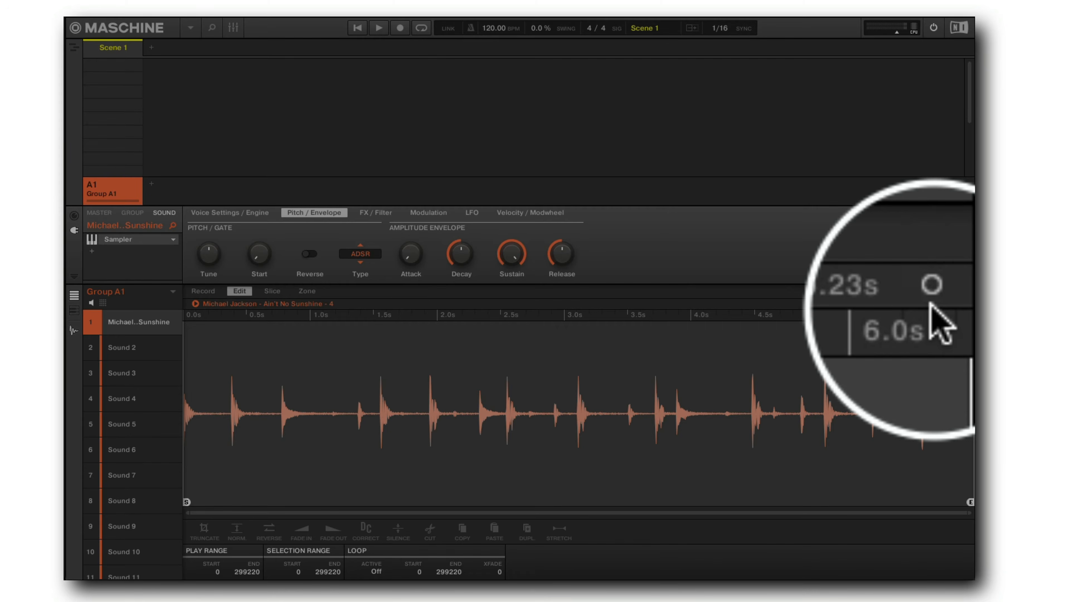
click(931, 302)
click(931, 302)
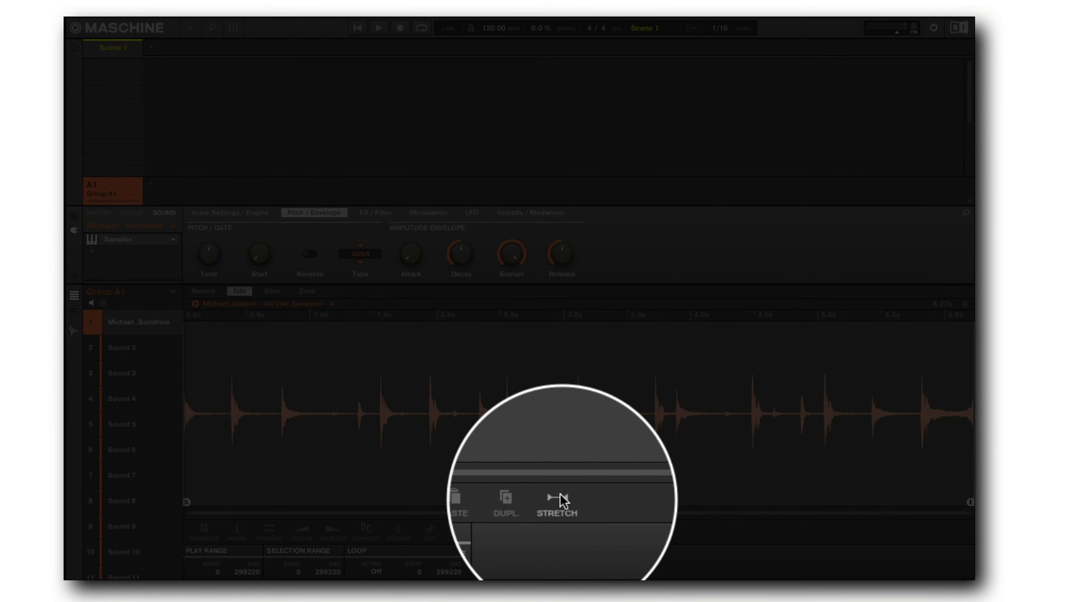
Step: Check the loop's source tempo in the Stretch settings without applying them, and set the project tempo to 77 BPM
click(562, 531)
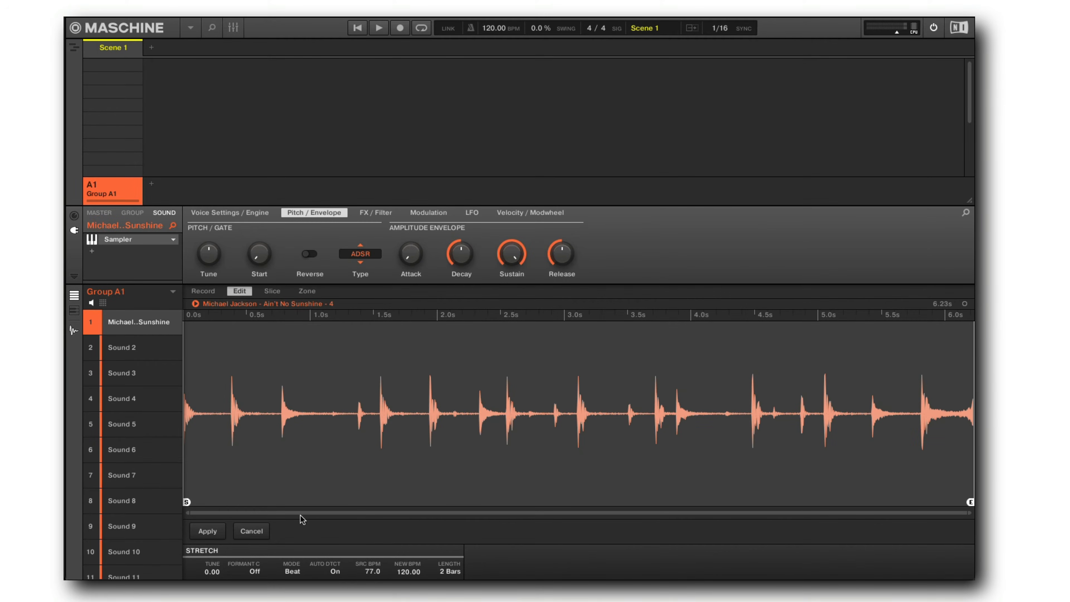
click(246, 530)
double_click(485, 29)
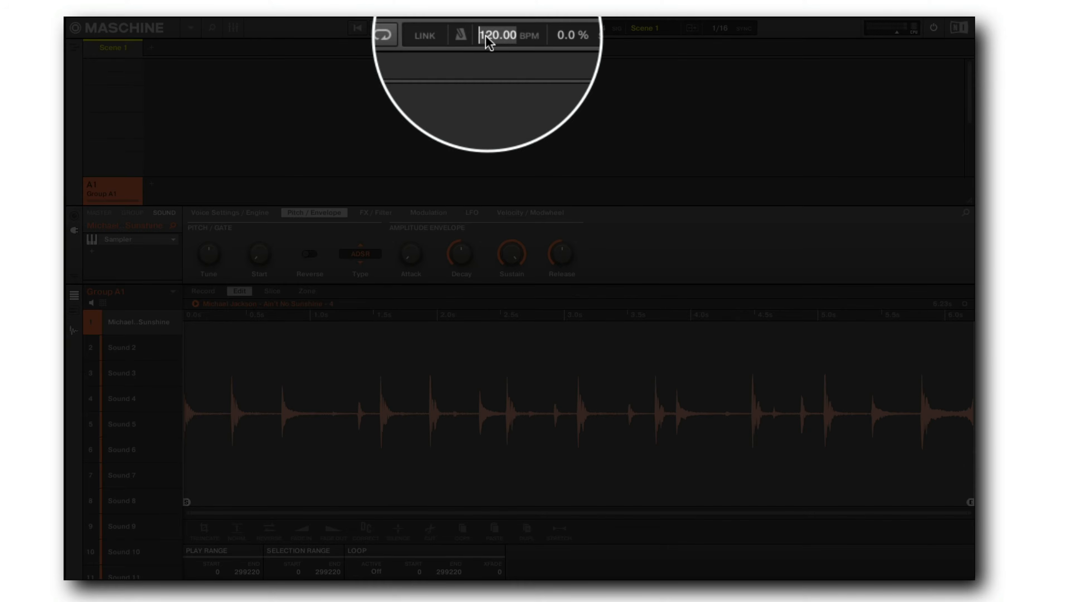
text(77)
key(Return)
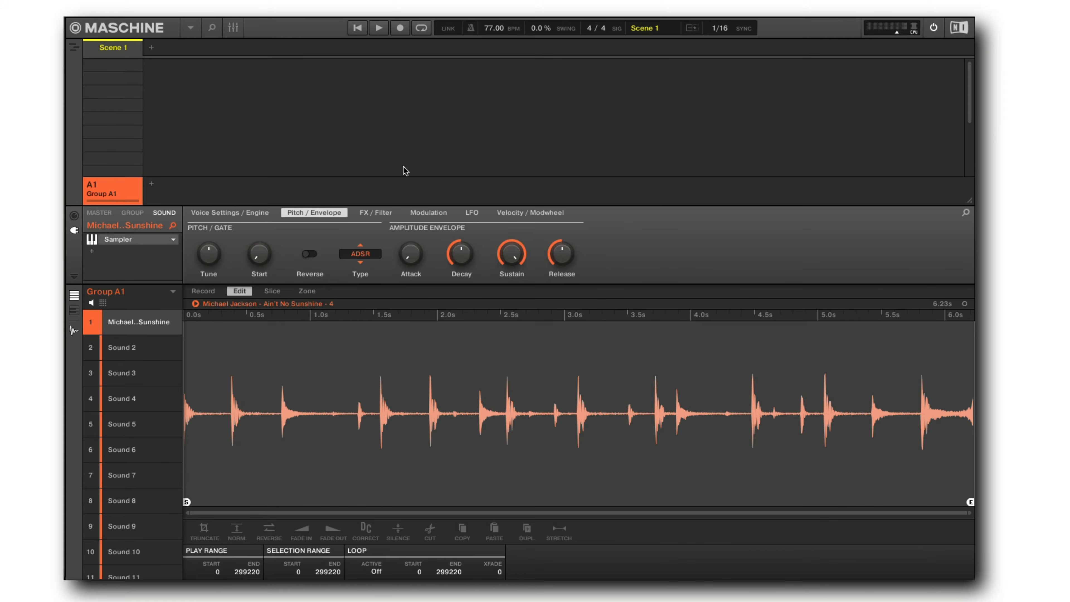
Step: Draw a note for Sound 1 starting at 1:1:1, stretch it across most of the first bar, and set the pattern length to 2 bars
key(F9)
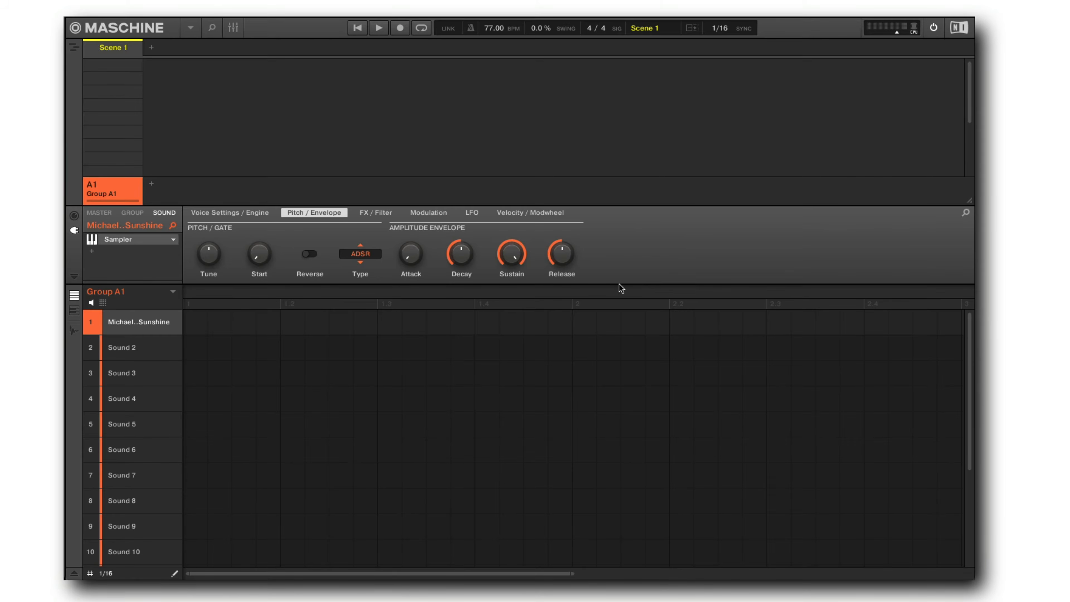
click(195, 323)
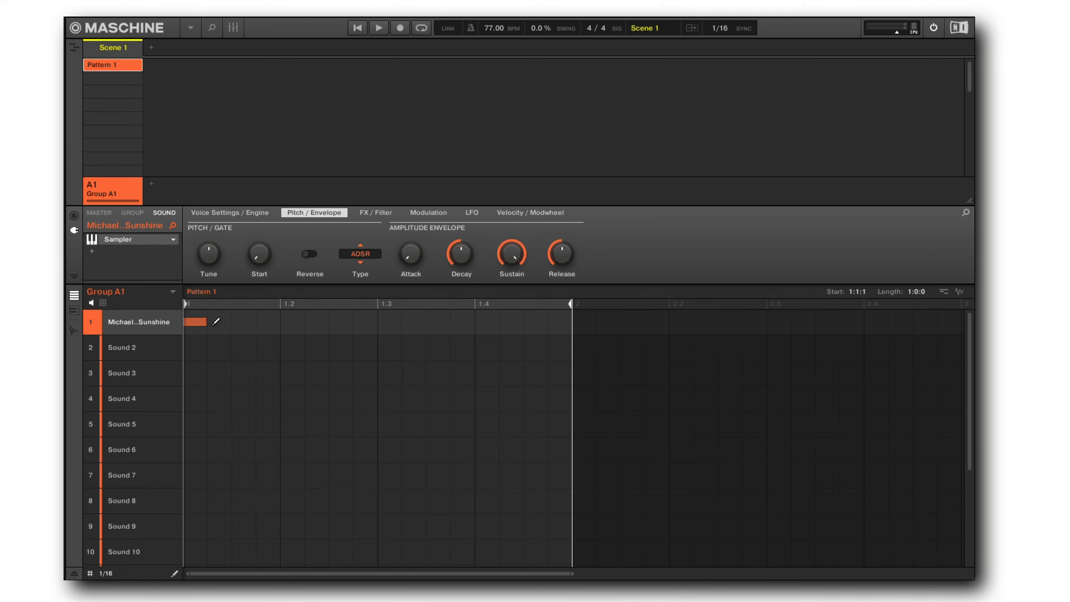
drag(205, 323, 543, 317)
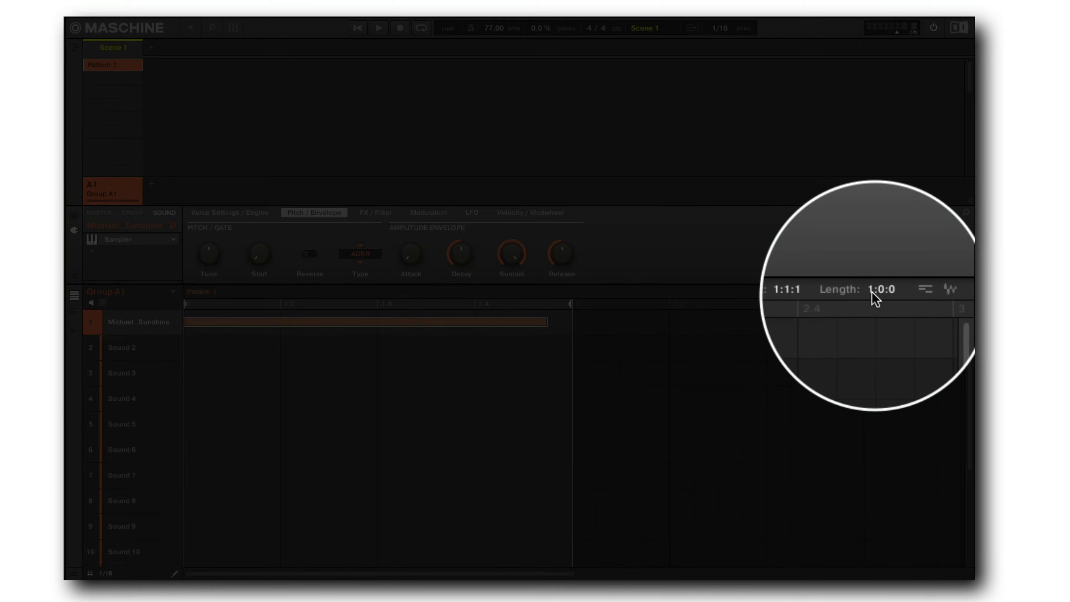
double_click(911, 293)
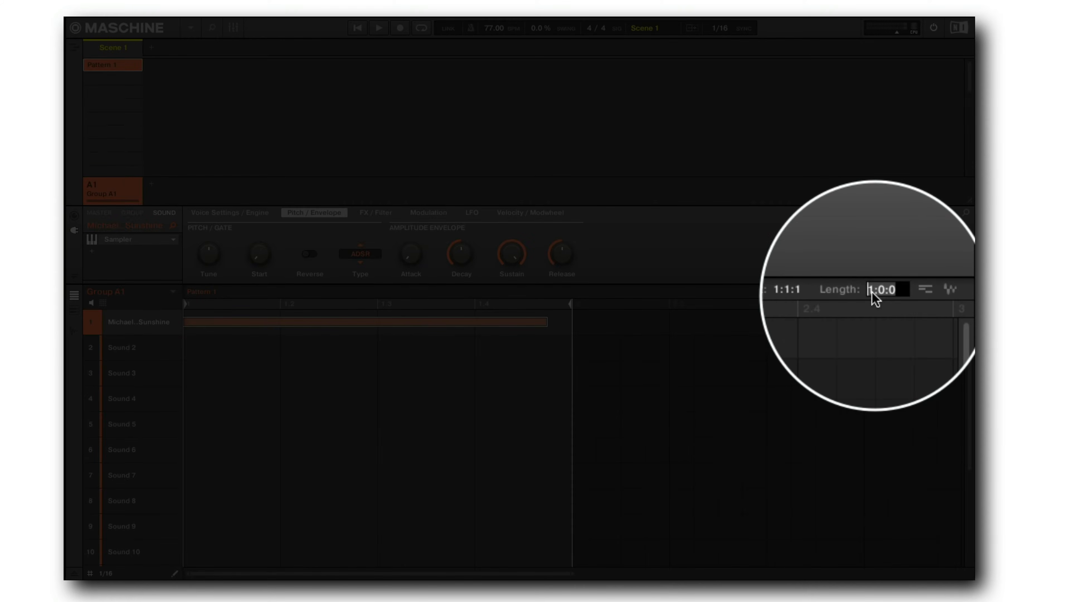
text(2)
key(Return)
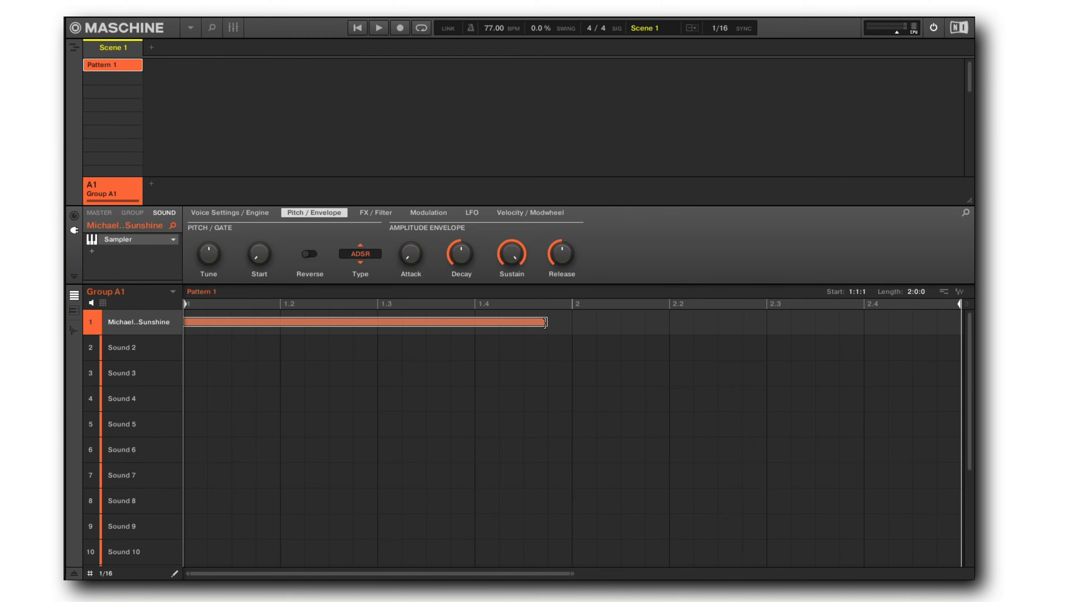
Step: Extend Sound 1's note to the end of the two-bar pattern and play the pattern
drag(545, 322, 912, 323)
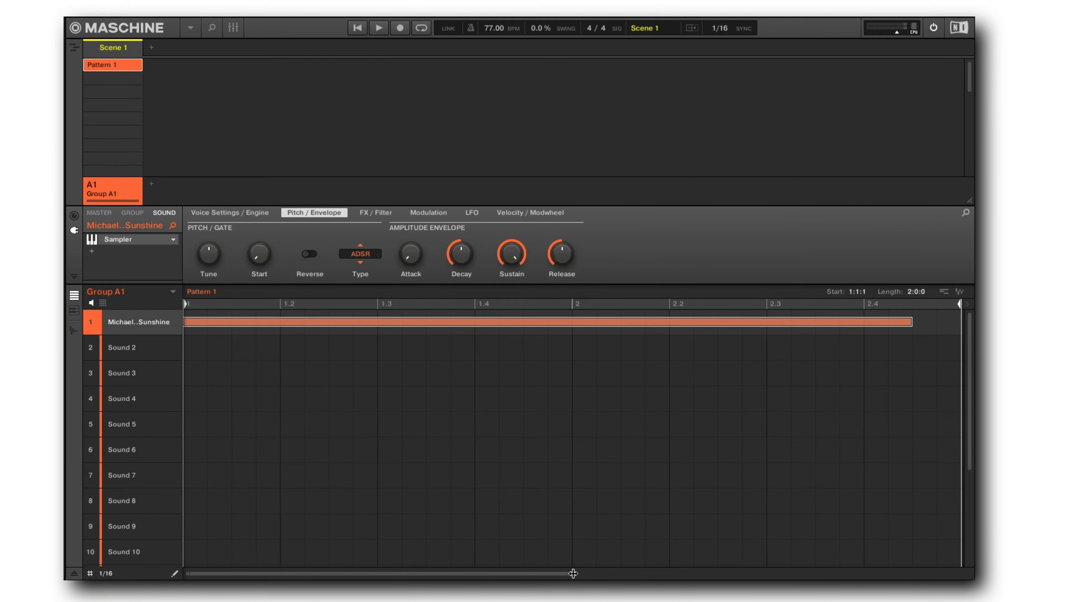
drag(574, 574, 748, 574)
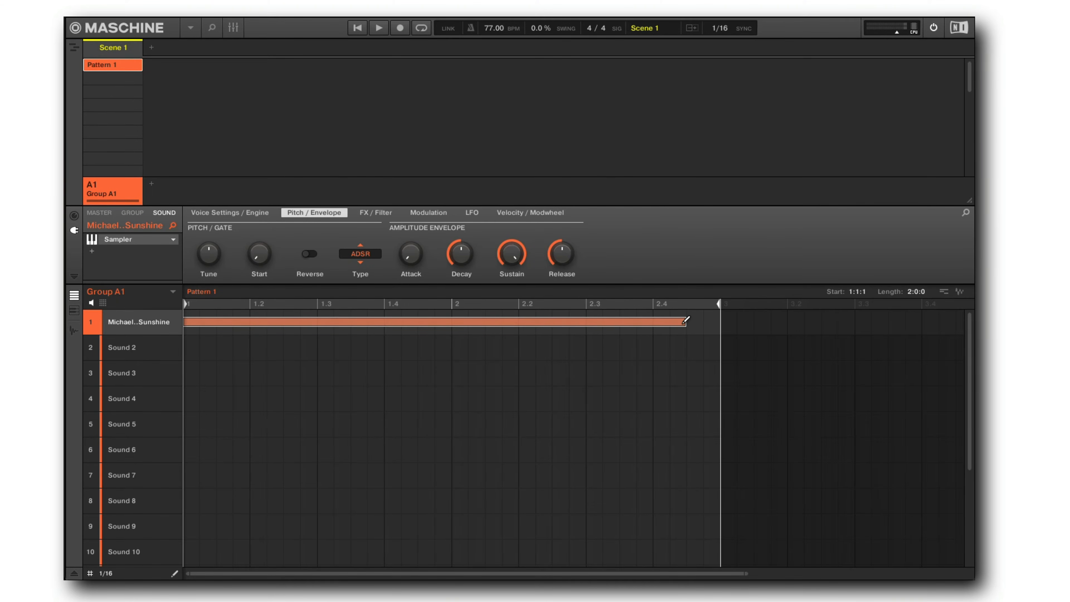
drag(684, 322, 720, 323)
key(space)
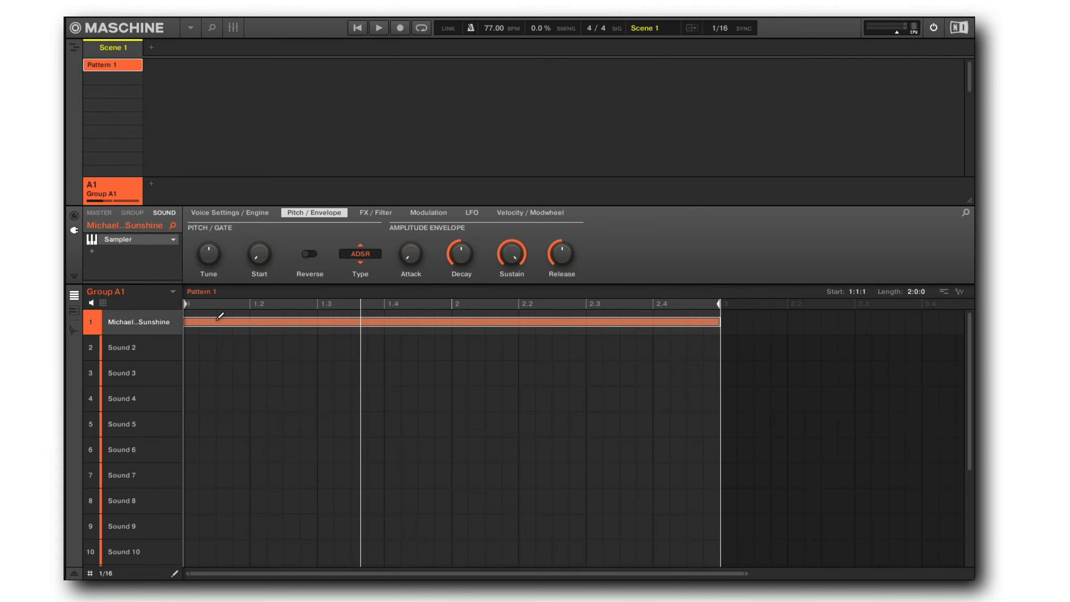
Step: Slice the Sound 1 loop using Detect mode and place its first slice on Sound 2
key(F2)
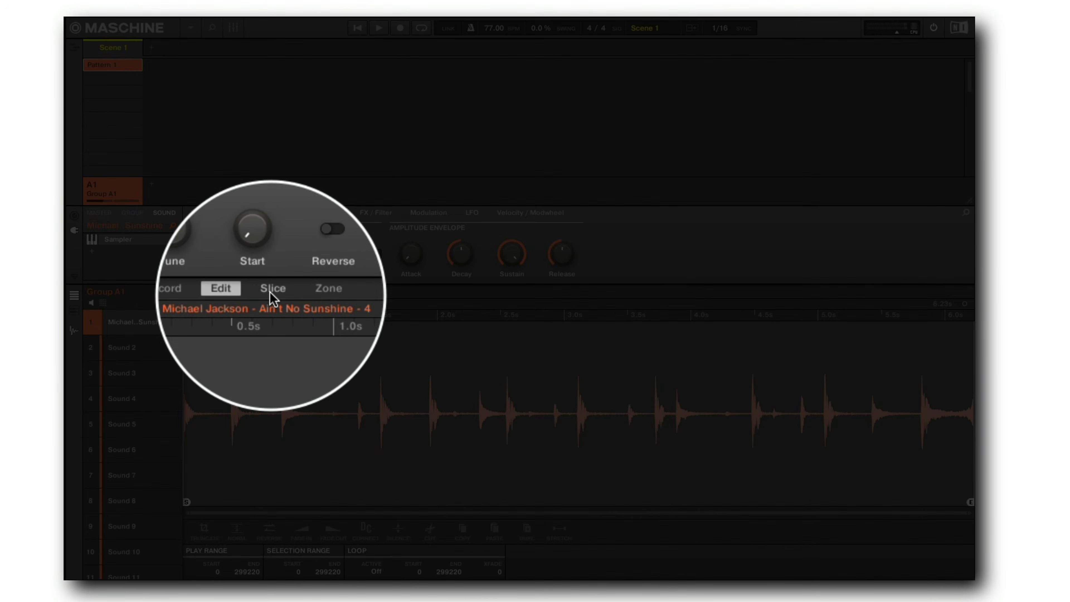
click(272, 291)
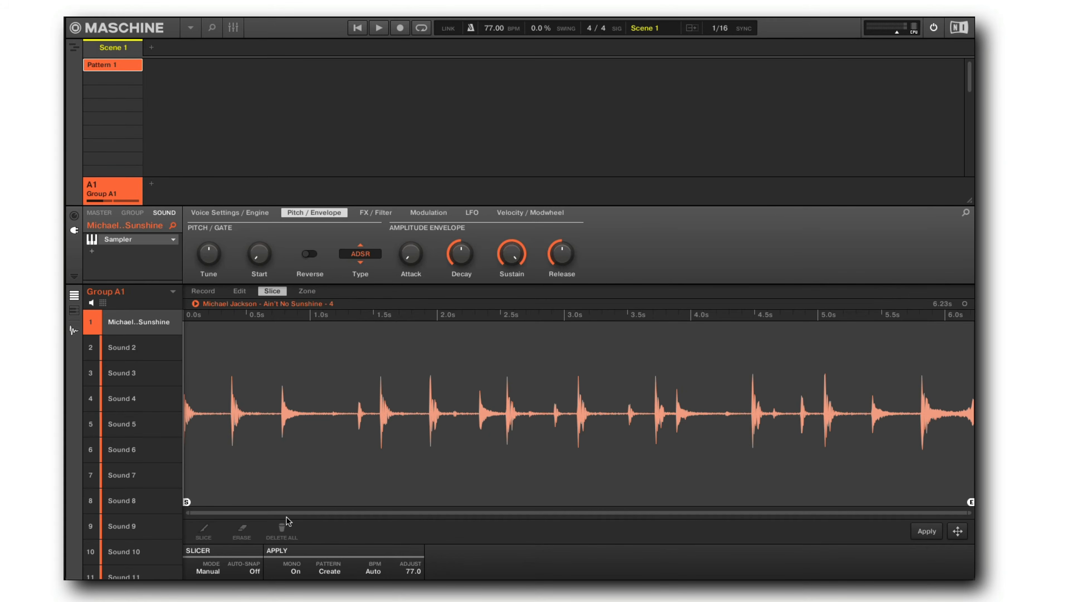
click(216, 572)
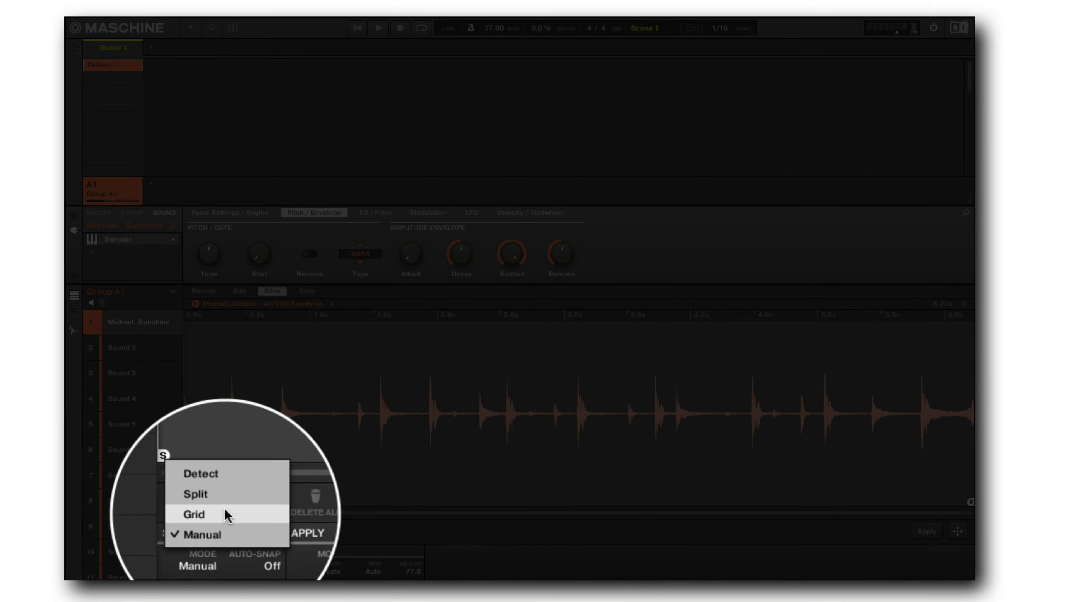
click(225, 472)
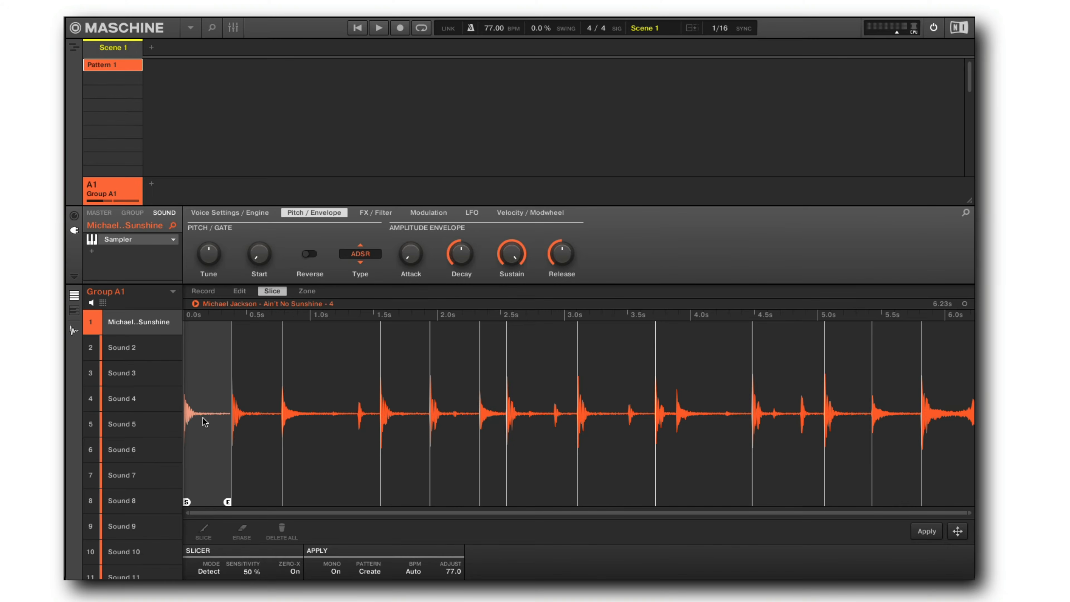
drag(205, 421, 135, 349)
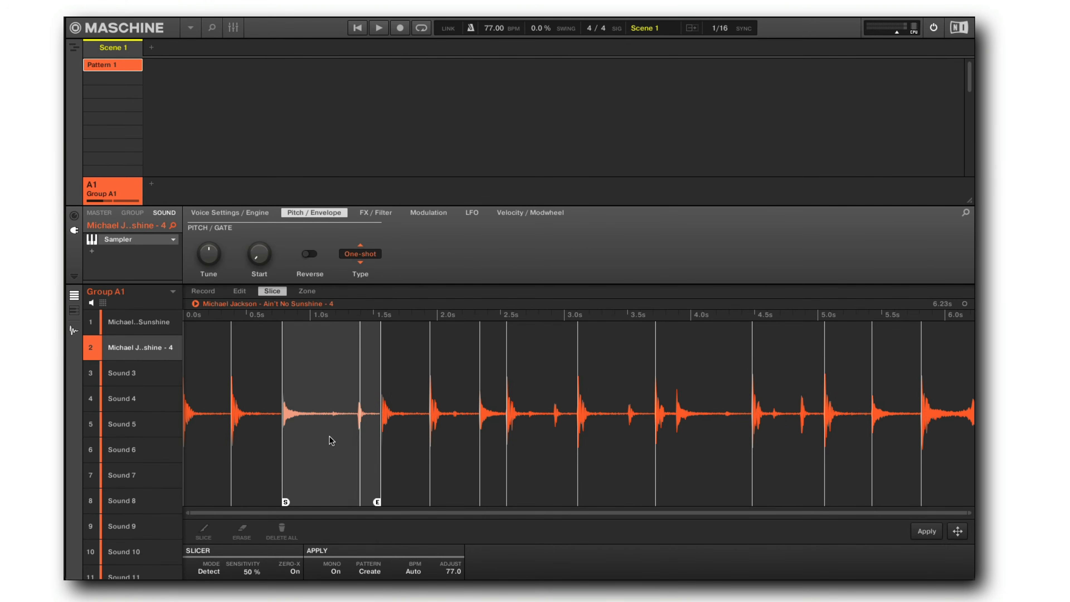
Step: Place the shortened slice starting at about 0.8 s on Sound 3, and rename Sound 2 to KICK and Sound 3 to SNARE
mouse_move(381, 433)
mouse_down()
mouse_move(136, 383)
mouse_move(128, 366)
mouse_up()
click(127, 348)
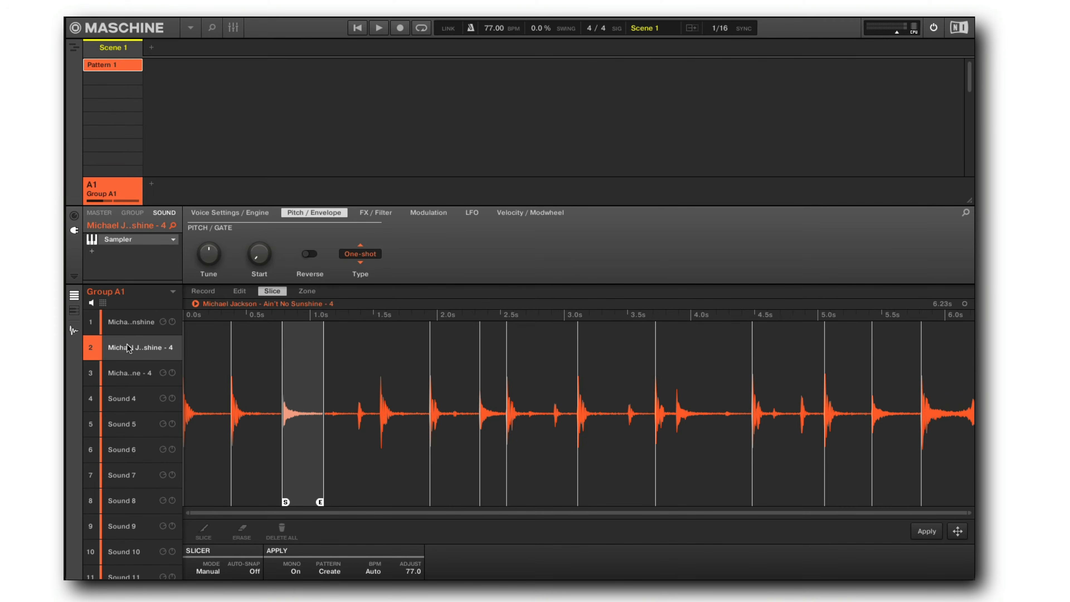
double_click(125, 348)
text(KICK)
key(Return)
click(122, 370)
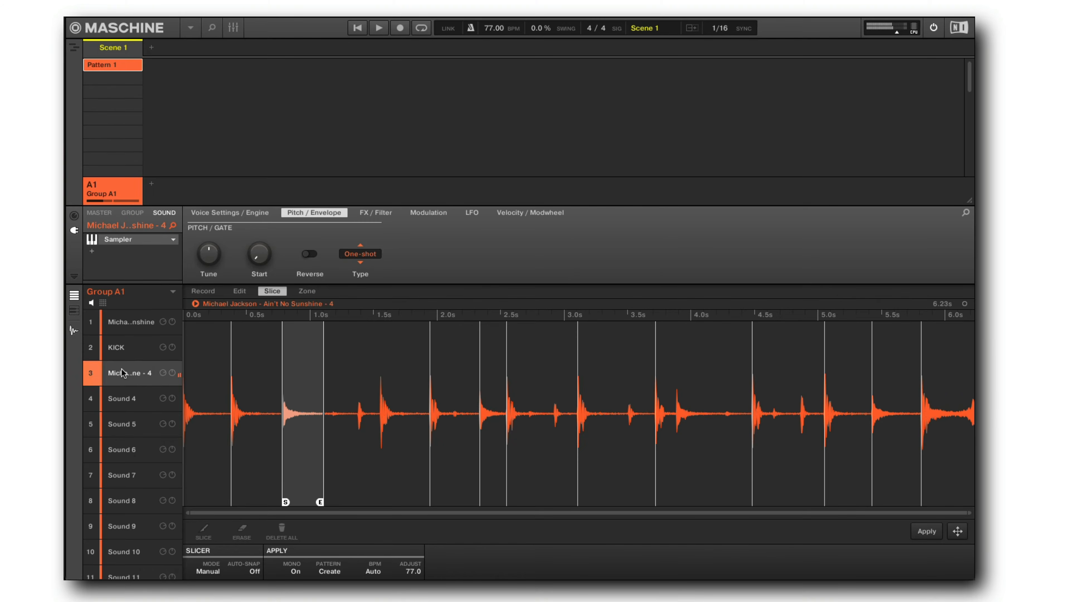
double_click(123, 373)
text(SNARE)
key(Return)
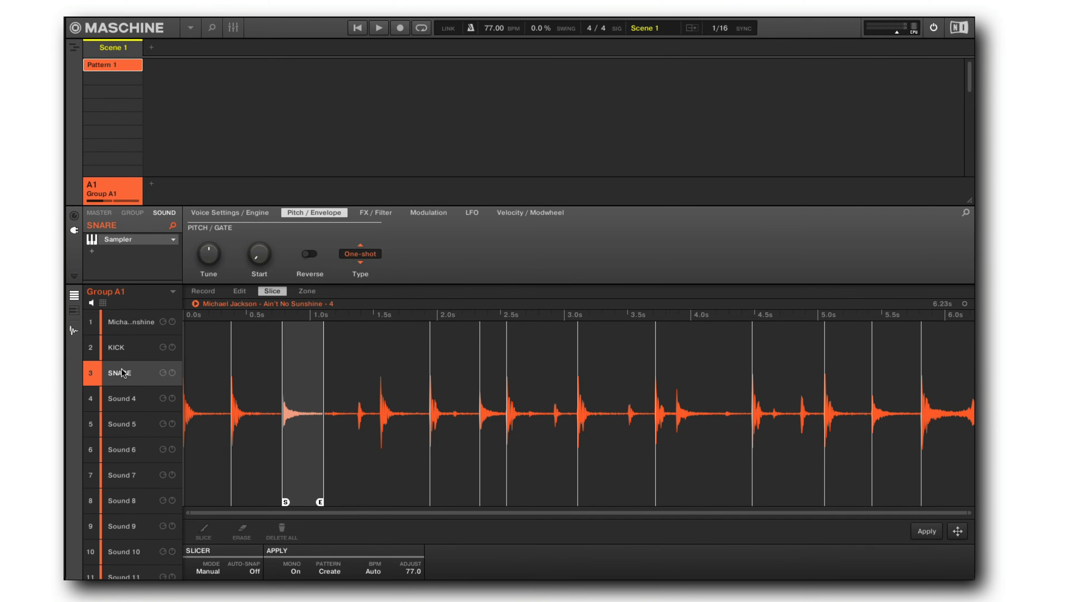
Step: Audition the KICK and SNARE sounds alternately beside Pattern 1, and return to the sample's slicing view
click(122, 353)
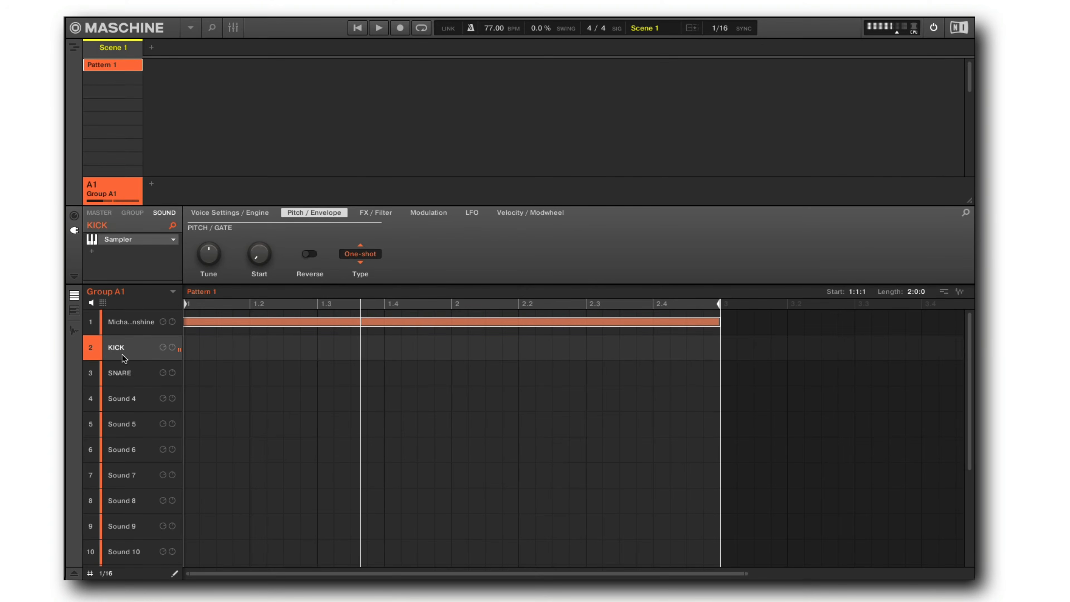
click(126, 373)
click(128, 354)
click(129, 371)
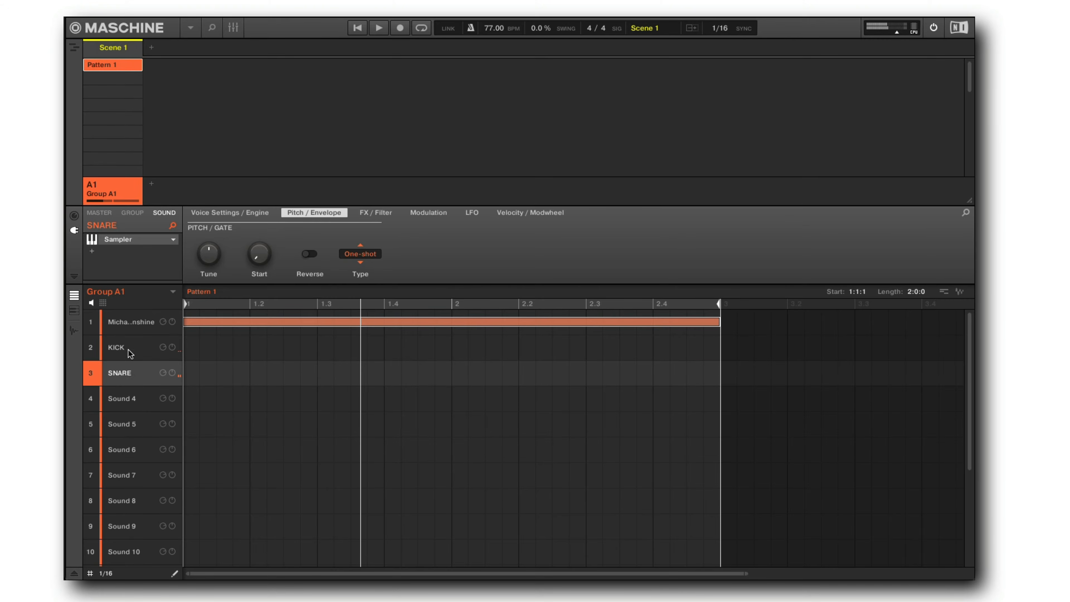
click(128, 349)
click(128, 370)
key(F2)
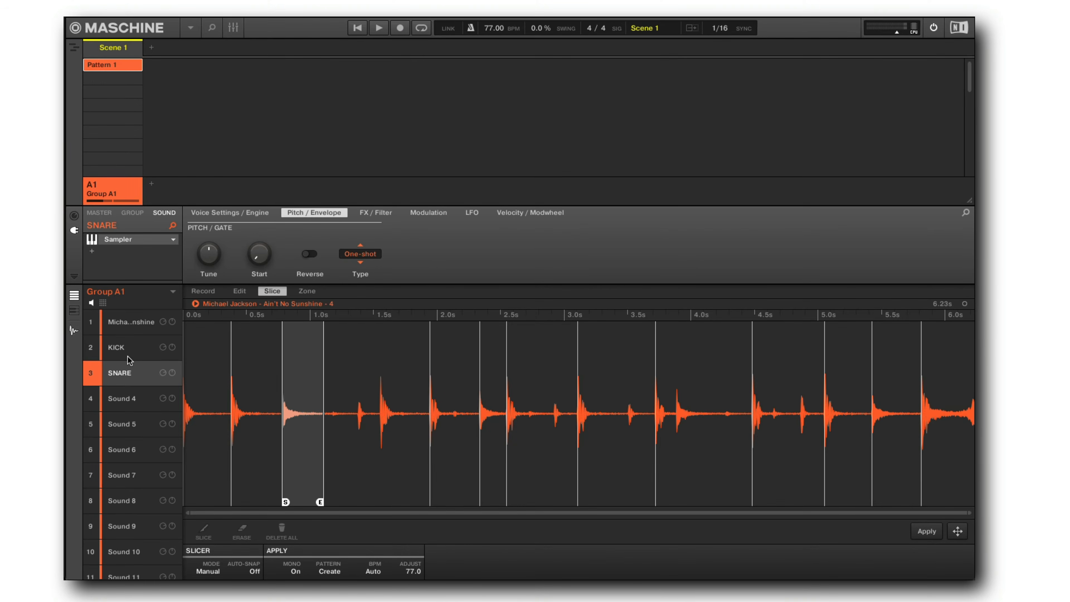
Step: Reset the SNARE and KICK sounds to empty slots
right_click(128, 367)
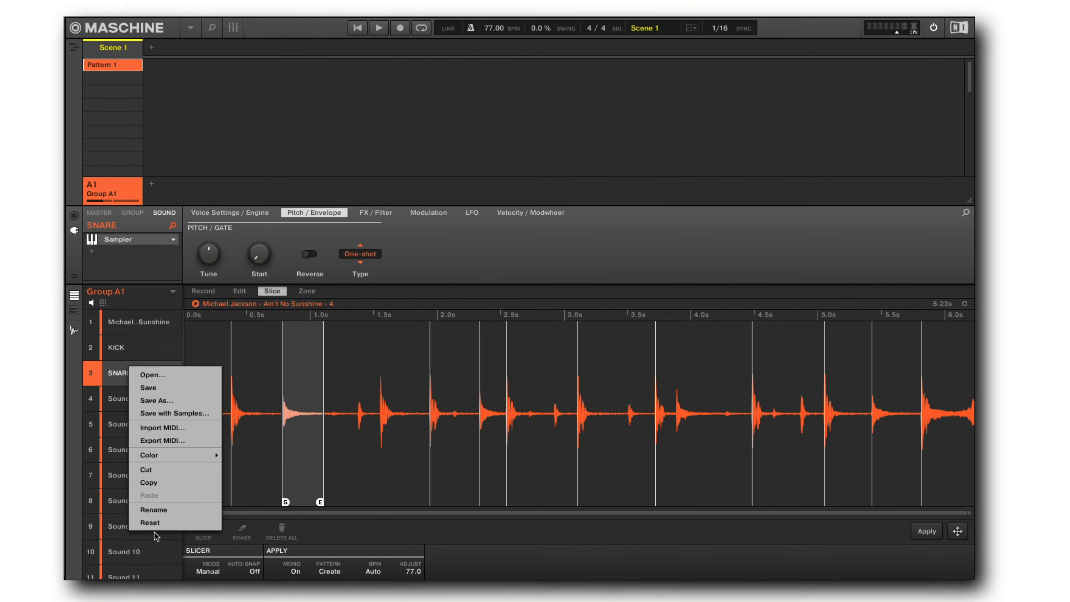
click(150, 522)
click(126, 354)
right_click(127, 354)
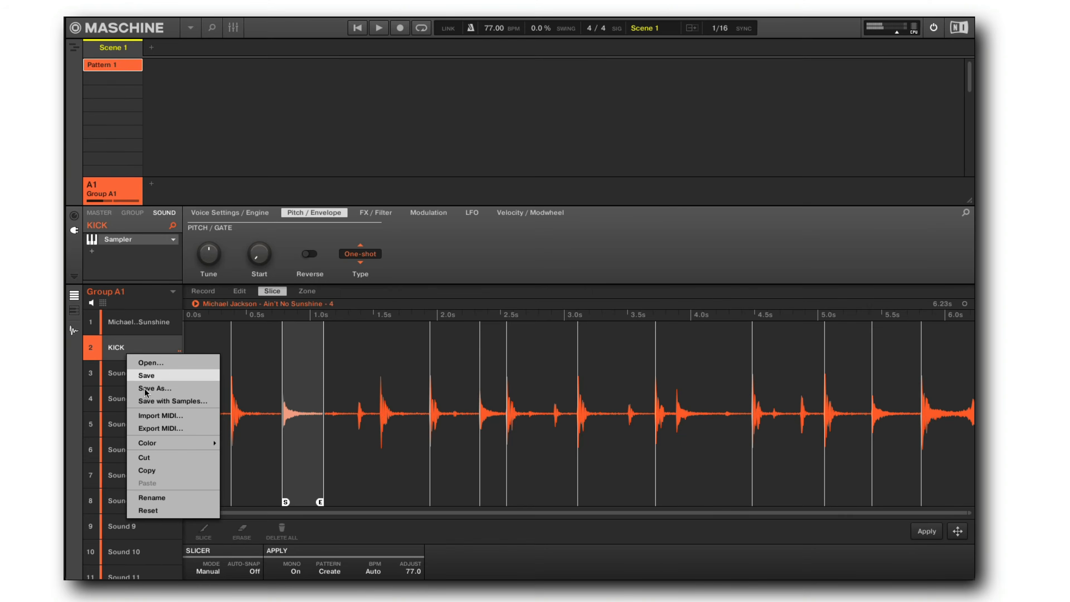
click(149, 511)
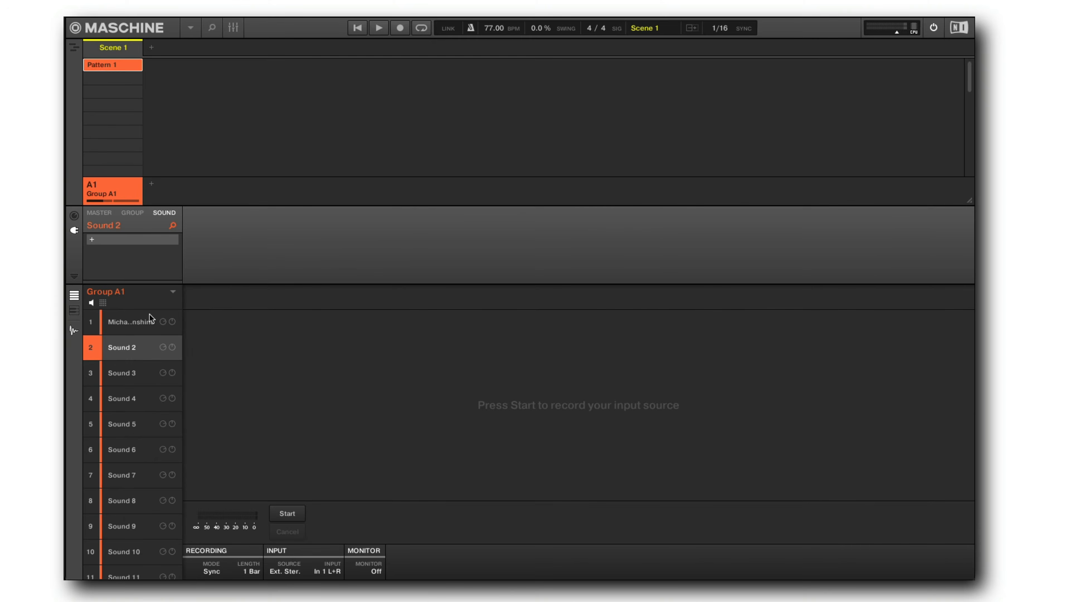
Step: Slice Sound 1's loop in Grid mode with 4th-note slices and audition a few of the slices
click(134, 322)
click(211, 570)
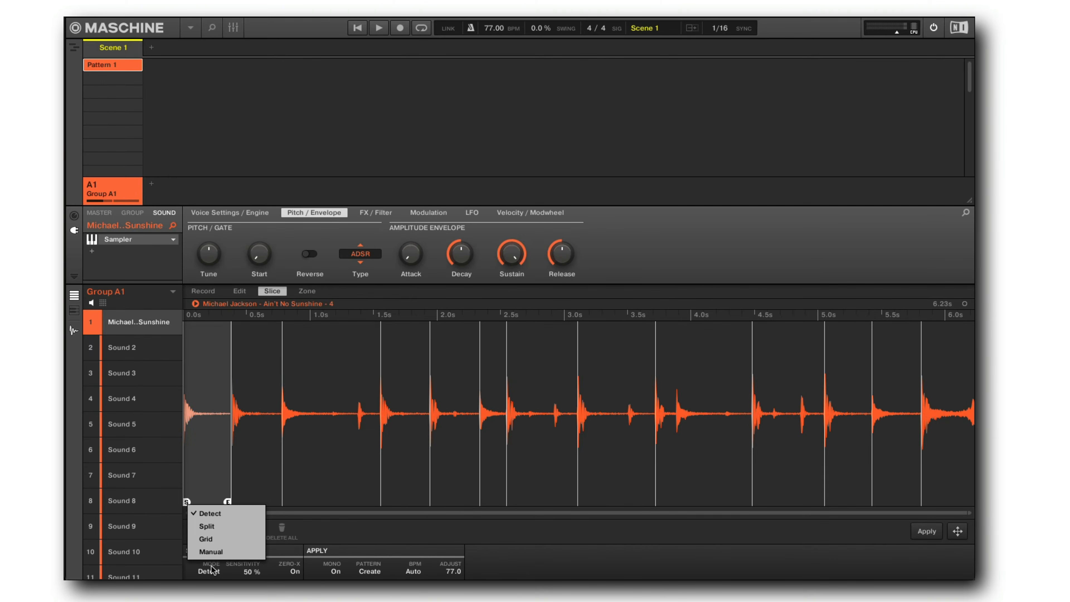
click(213, 539)
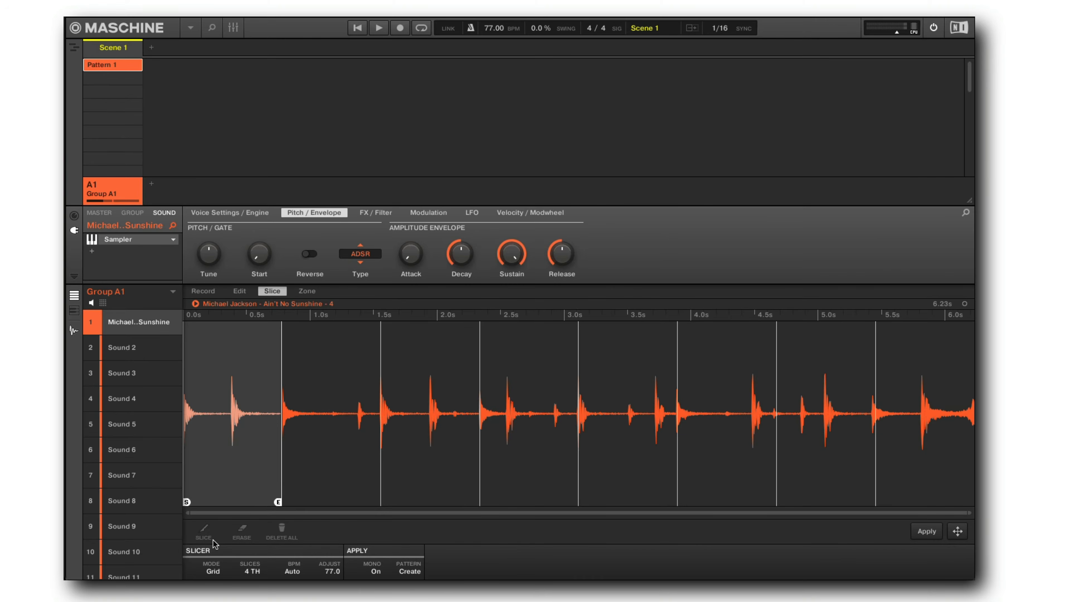
click(236, 429)
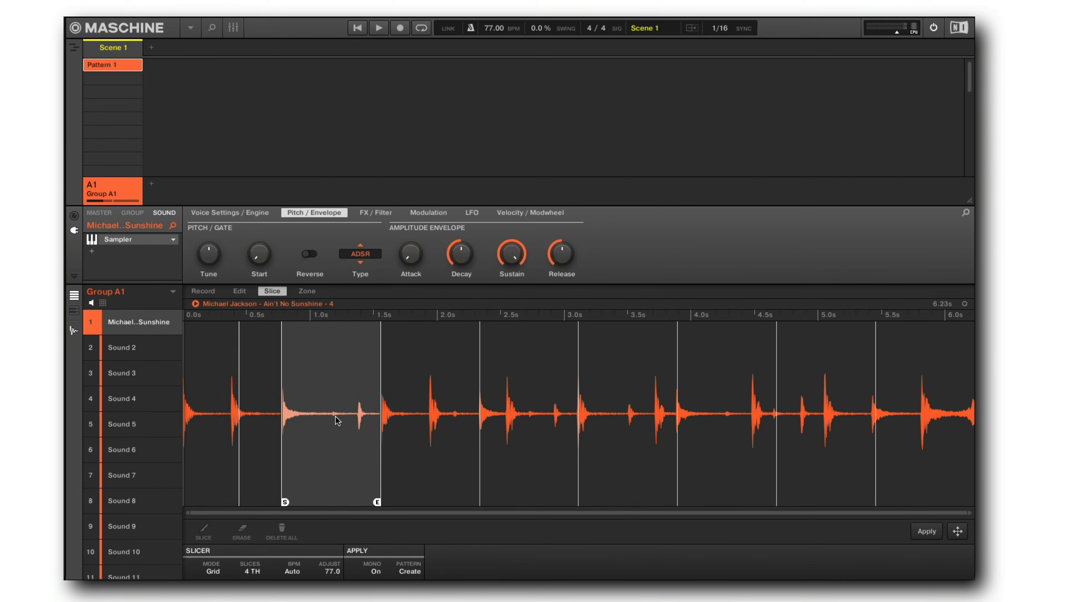
click(333, 416)
Step: Try 8th-note grid slices on Sound 1's loop and audition the first few slices
click(255, 573)
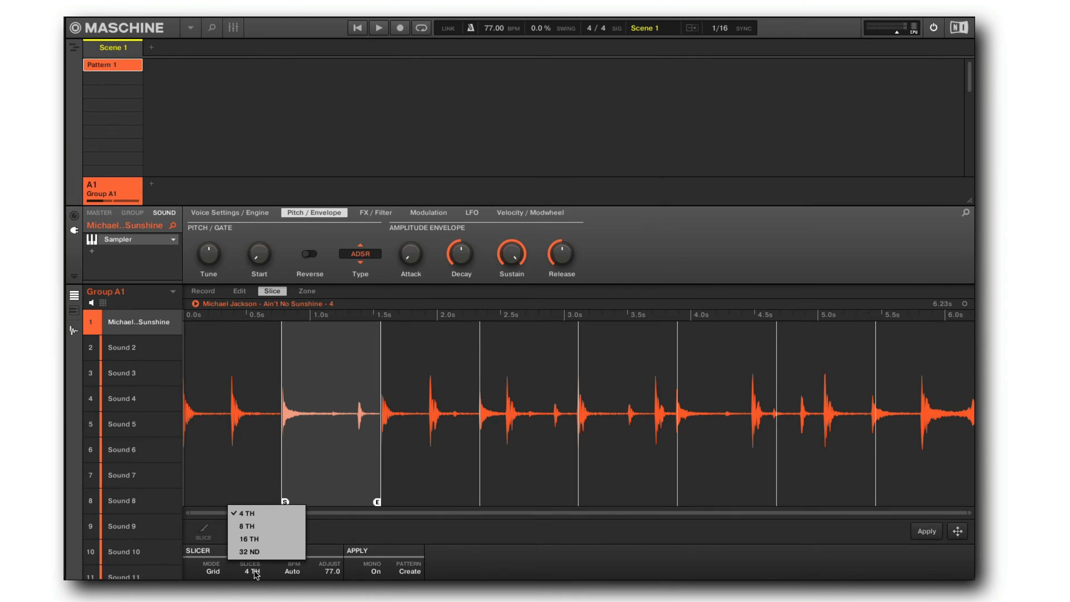
click(255, 526)
click(222, 426)
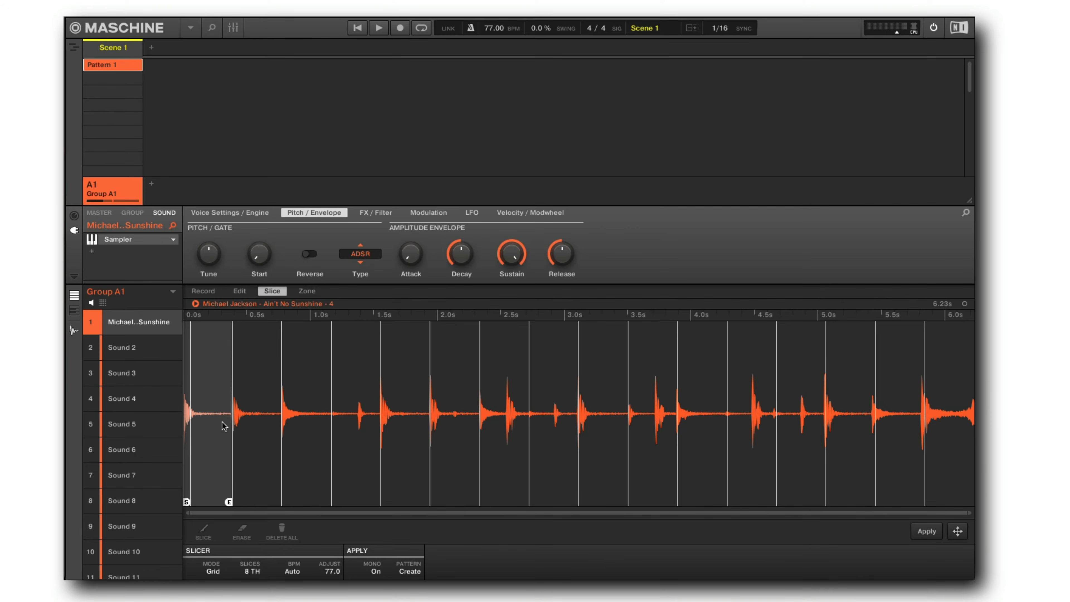
click(238, 422)
click(319, 424)
click(251, 485)
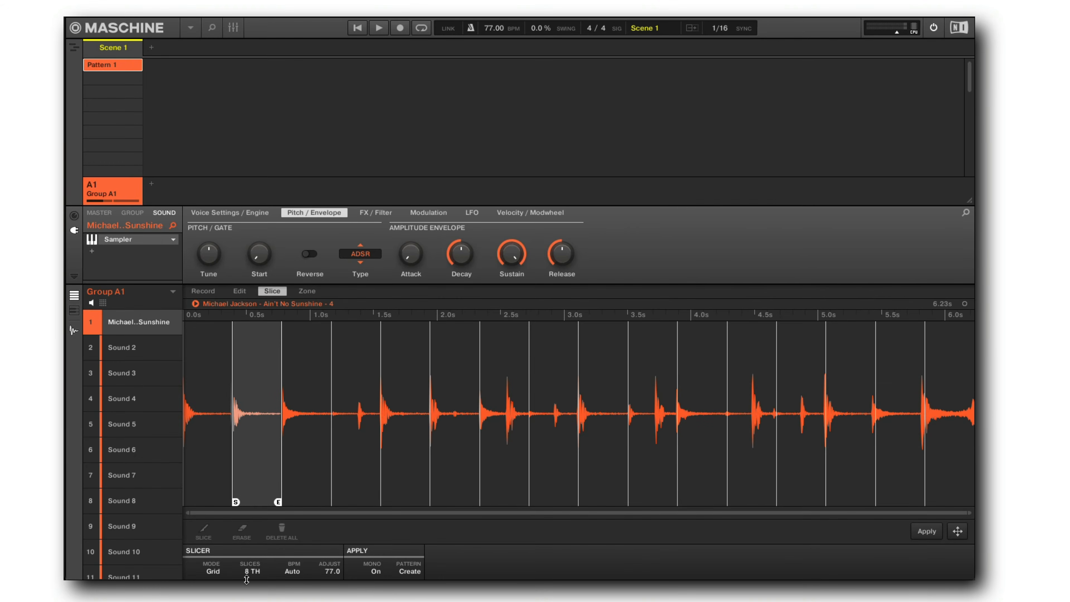
Step: Set the grid slicing of Sound 1 back to 4th notes and audition the slices across the whole loop
click(252, 573)
click(255, 513)
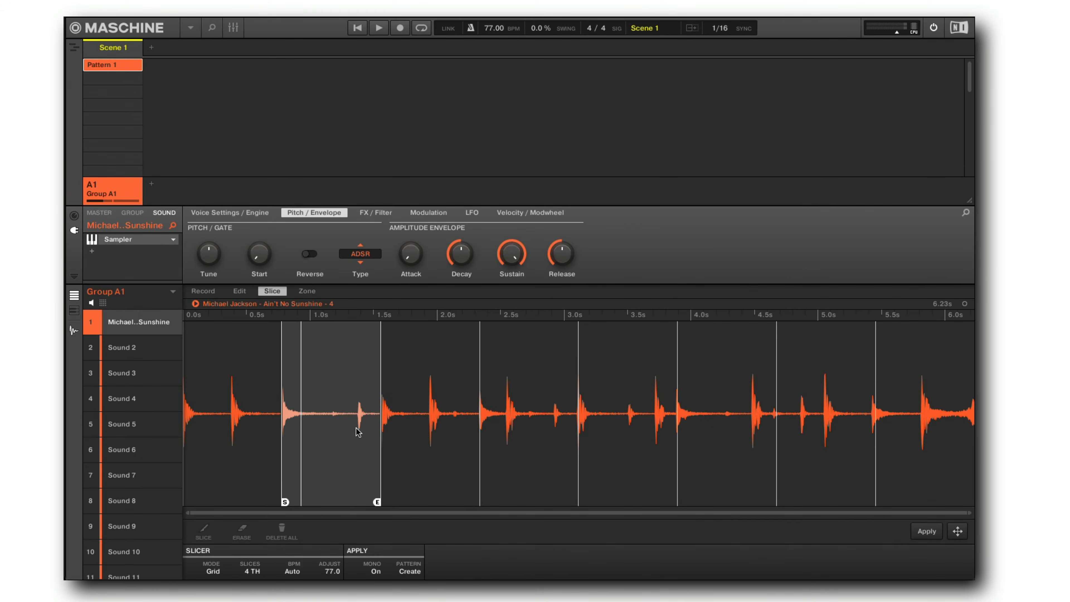
click(405, 423)
click(495, 417)
click(615, 412)
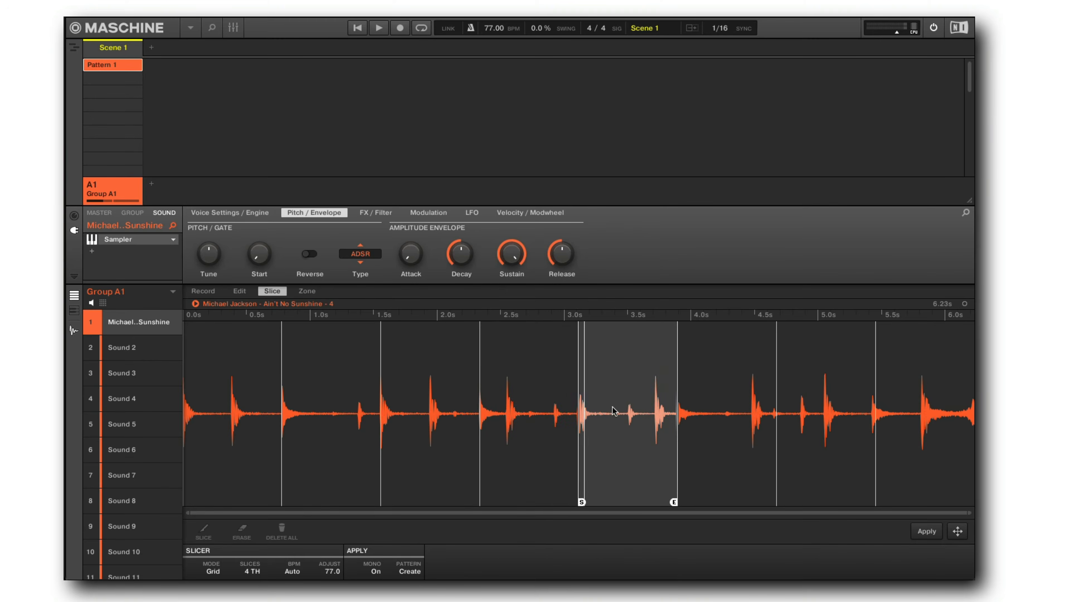
click(708, 409)
click(814, 406)
click(920, 395)
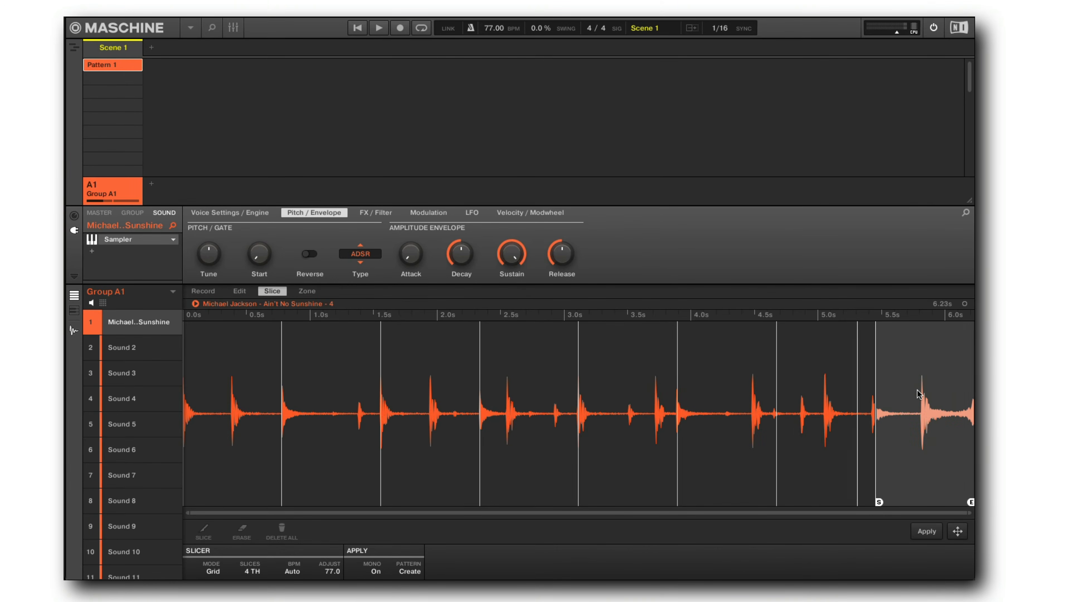
click(454, 425)
click(333, 423)
click(276, 421)
click(332, 417)
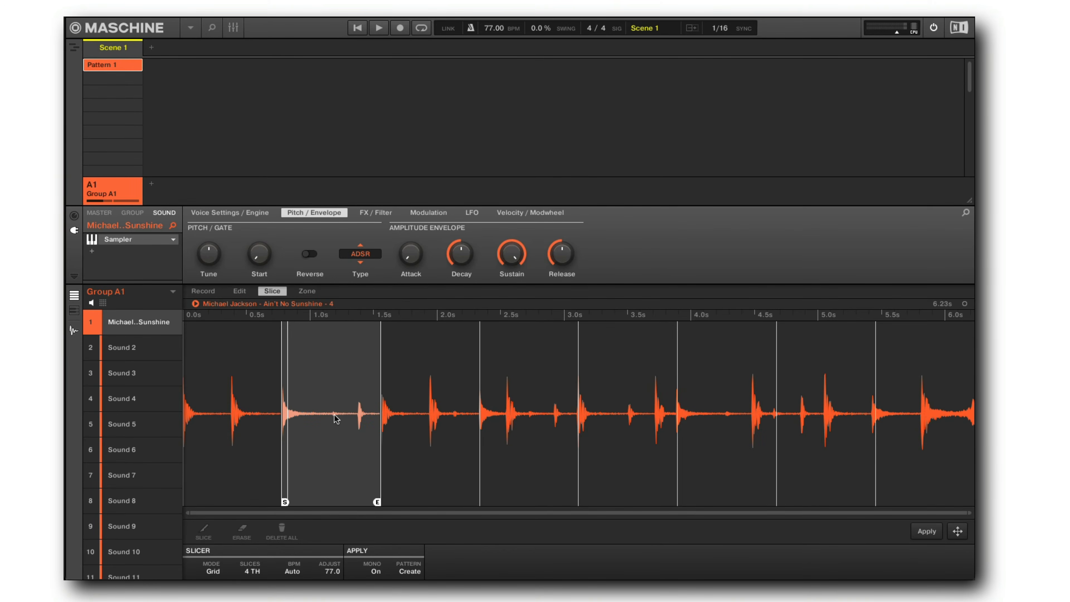
click(397, 414)
click(491, 412)
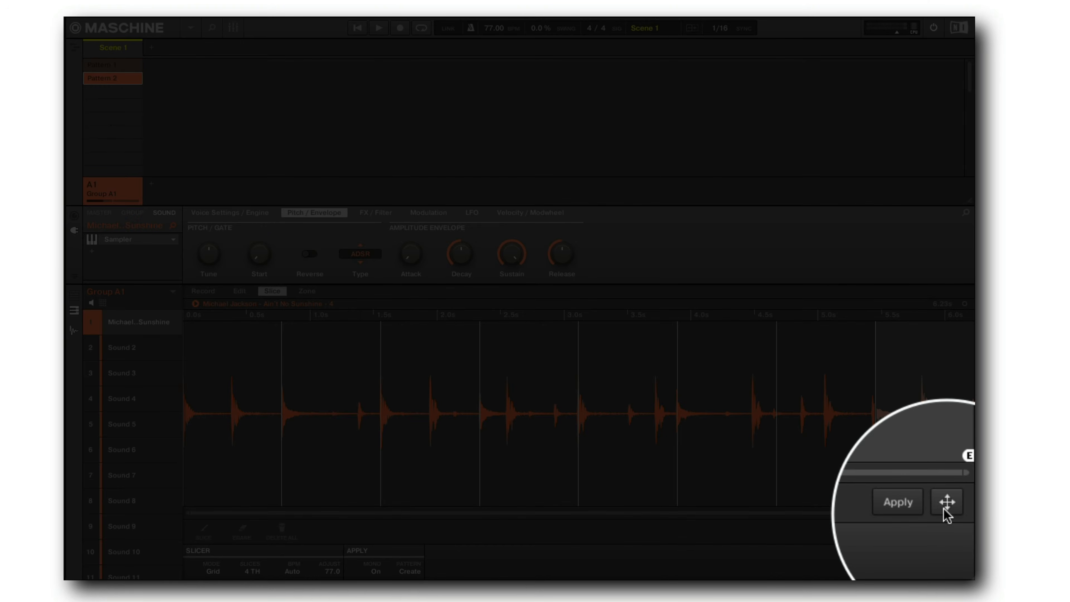
Step: Place all the 4th-note slices on Sound 2 with a matching pattern, and play it with Sound 1 muted
drag(950, 532, 149, 350)
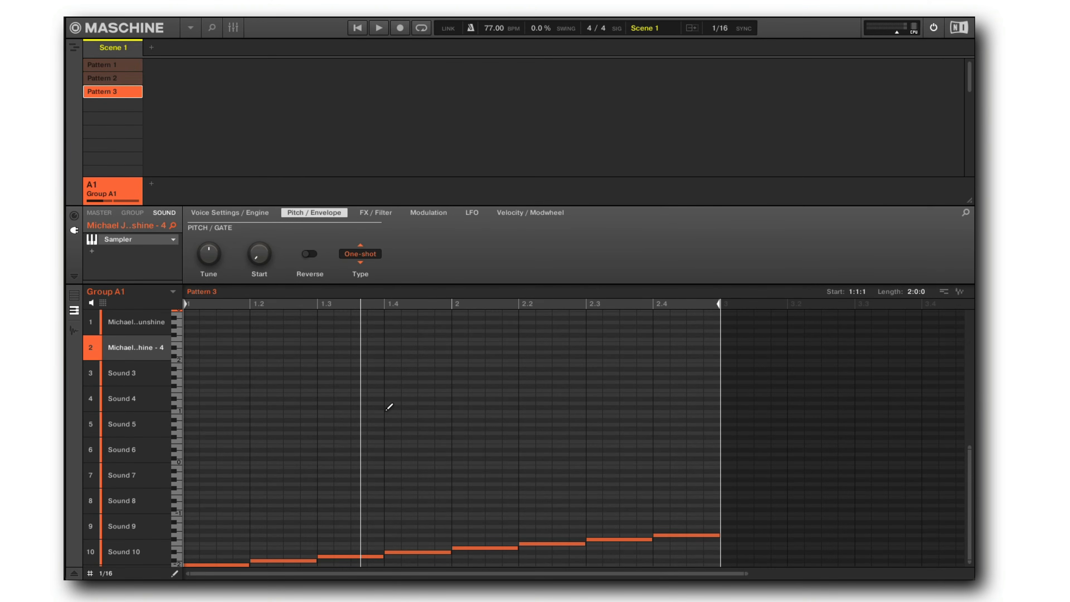
click(99, 324)
key(space)
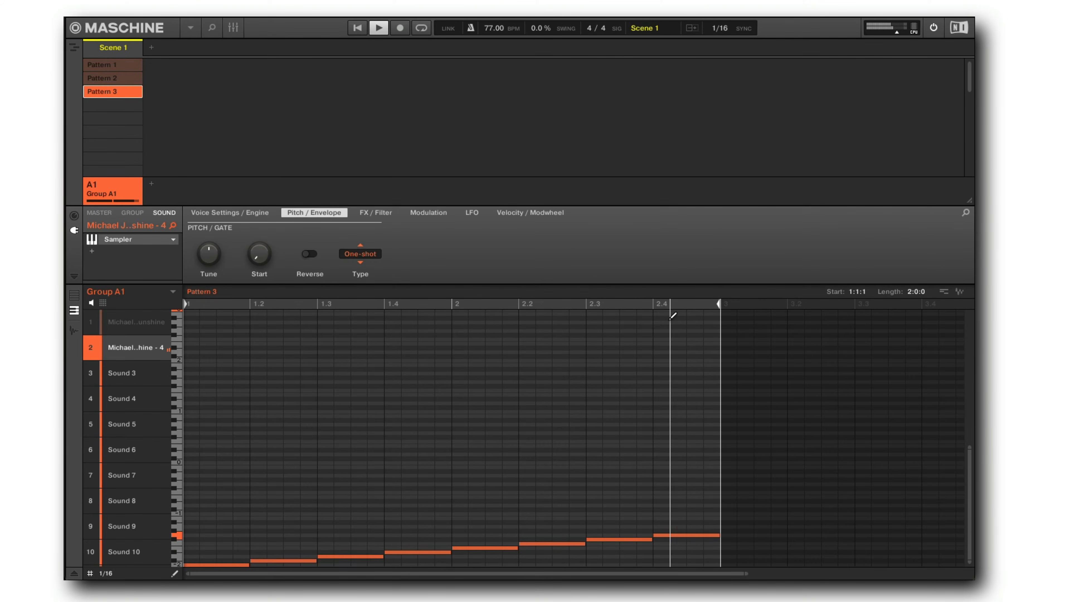
key(space)
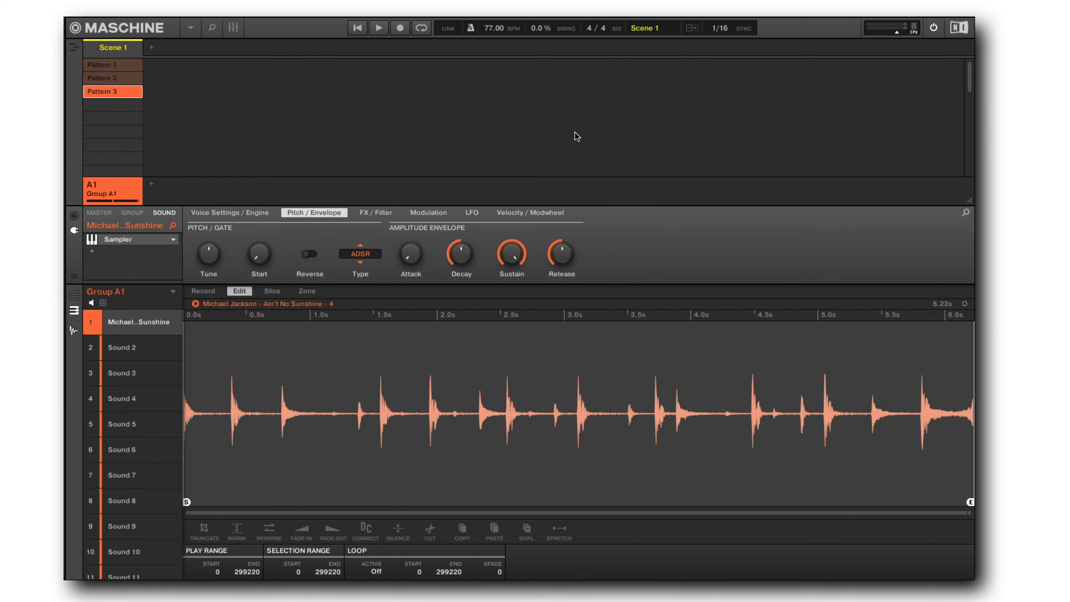
Step: Set the project tempo to 86 BPM and apply a Beat-mode stretch to Sound 1's loop from 77 to 86 BPM over 2 bars
double_click(491, 28)
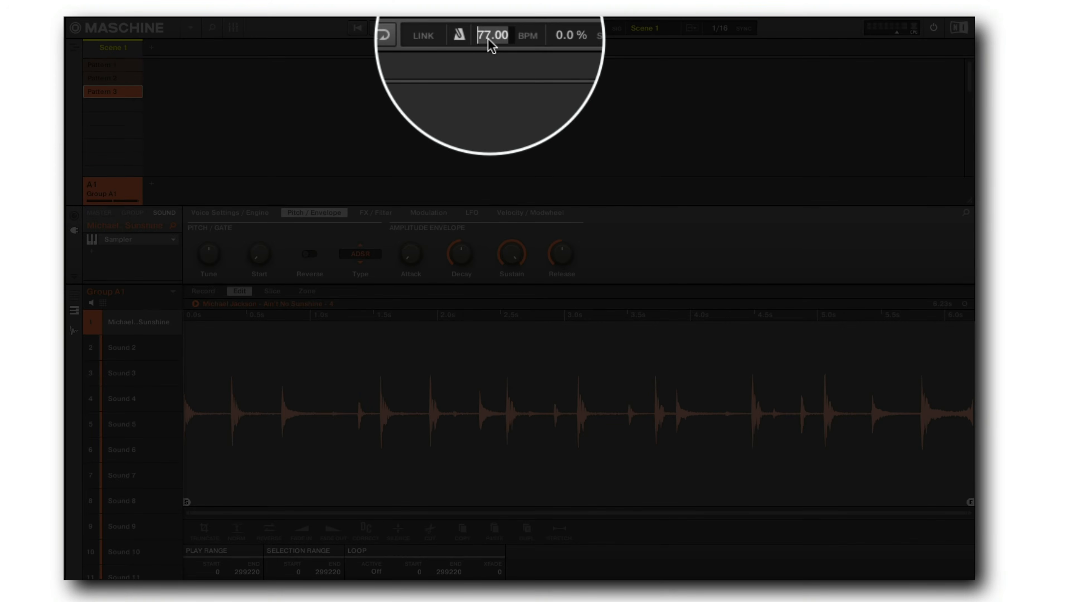
text(86)
key(Return)
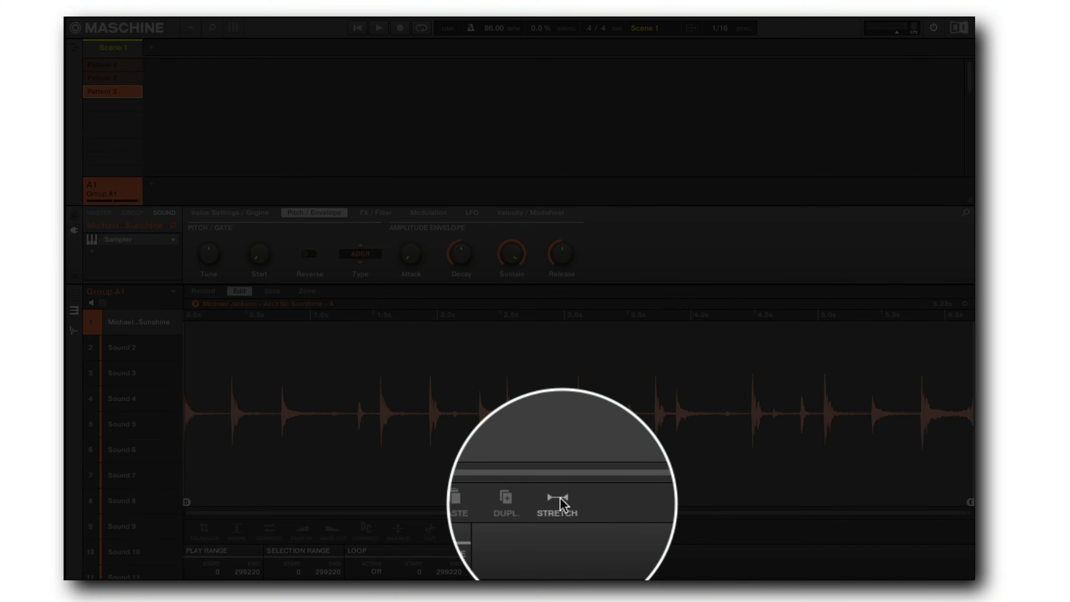
click(560, 531)
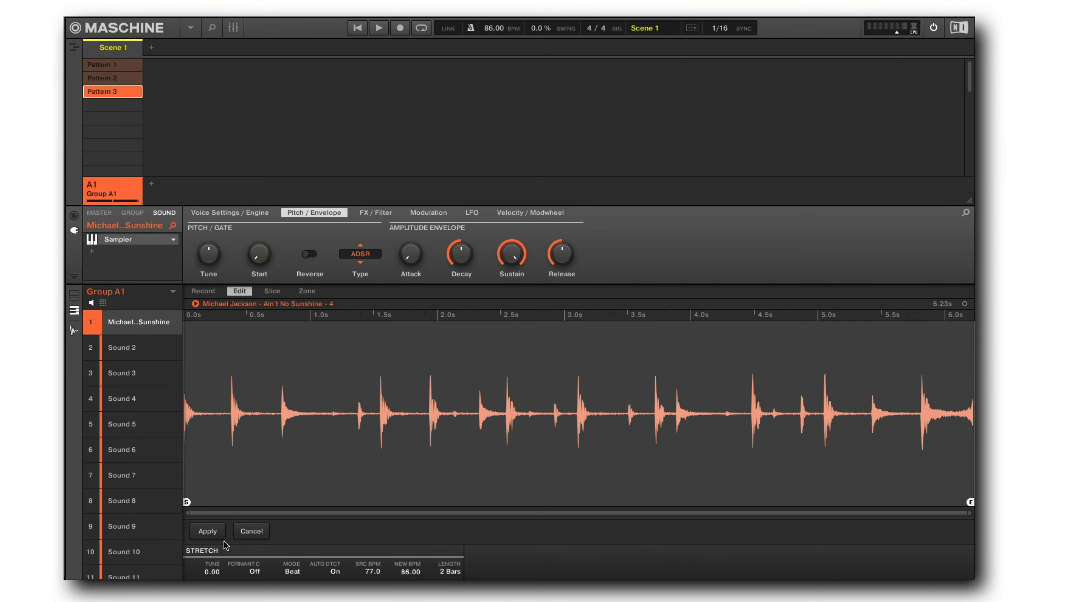
click(215, 534)
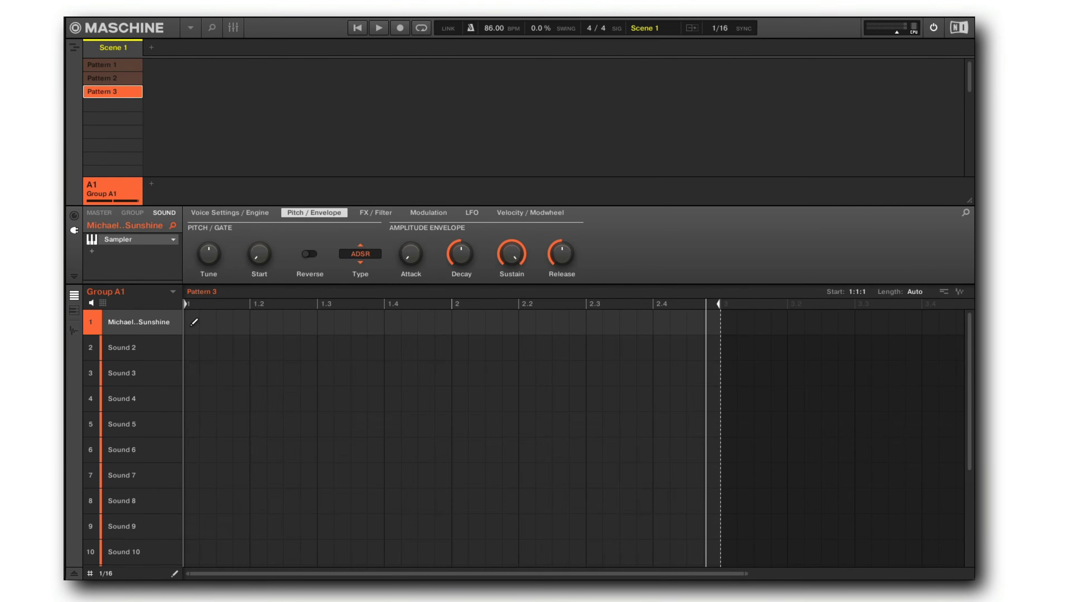
Step: Draw a Sound 1 note spanning both bars of Pattern 3 from 1:1:1 and play the pattern
click(192, 321)
drag(197, 322, 716, 323)
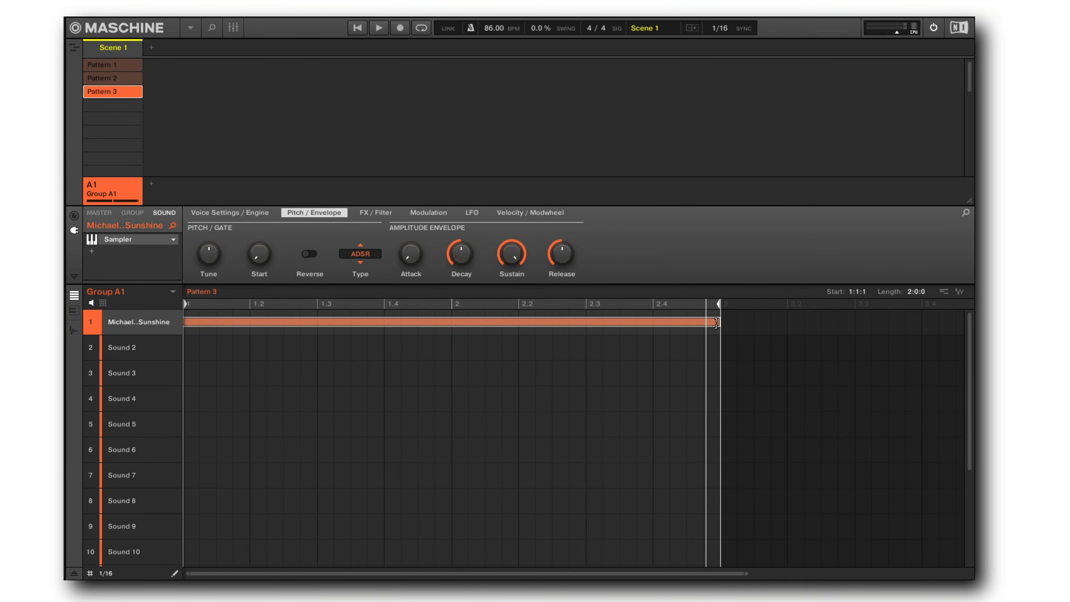
key(space)
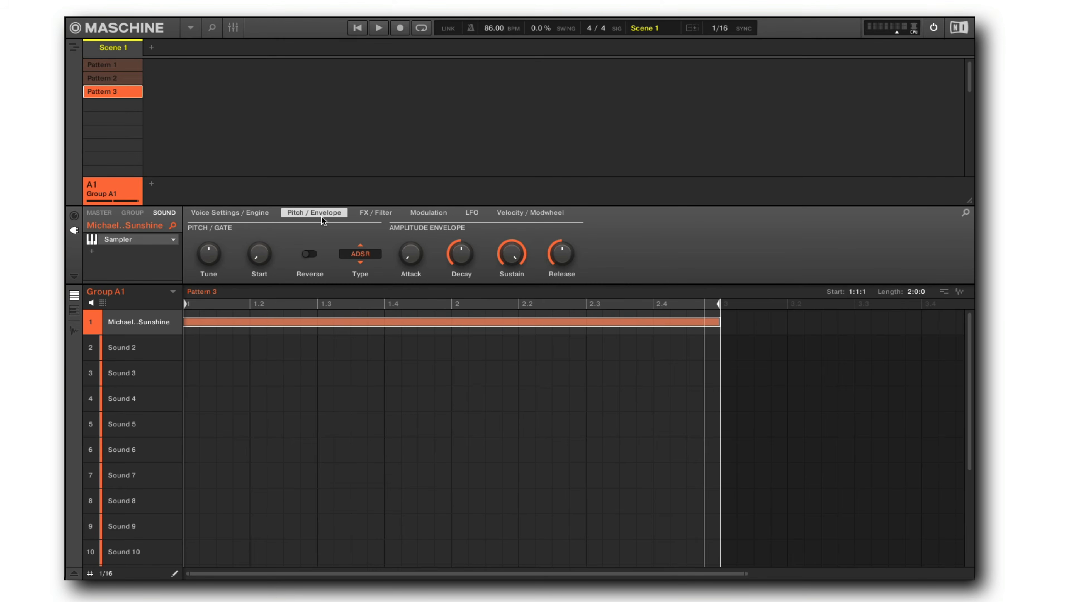
Step: Set the sampler's Comp effect on Sound 1 to about 65% and Drive to slightly under 65%, auditioning the loop
click(386, 214)
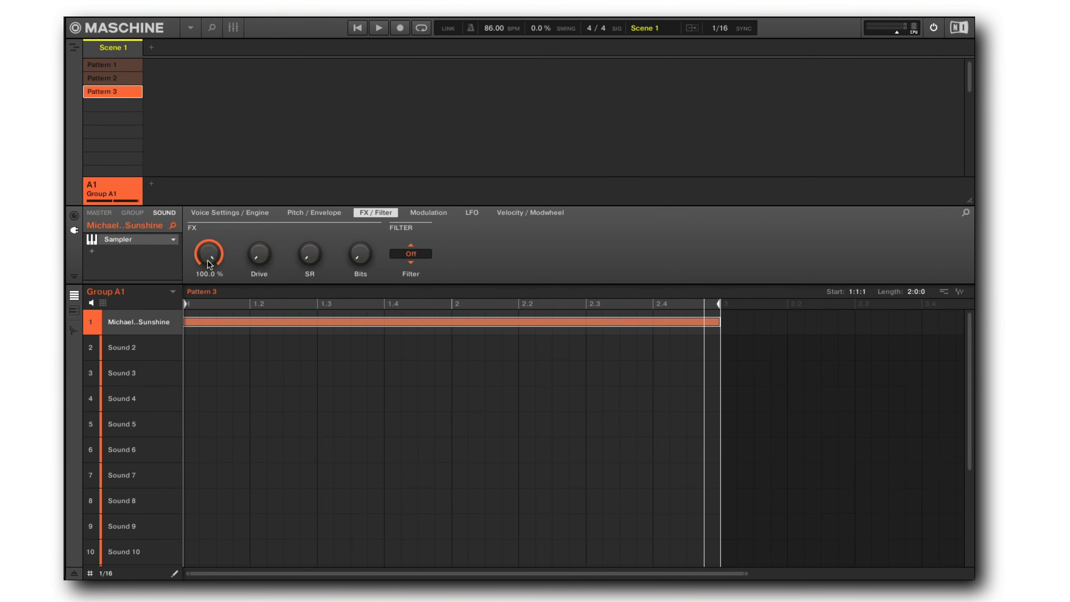
key(space)
drag(208, 260, 208, 269)
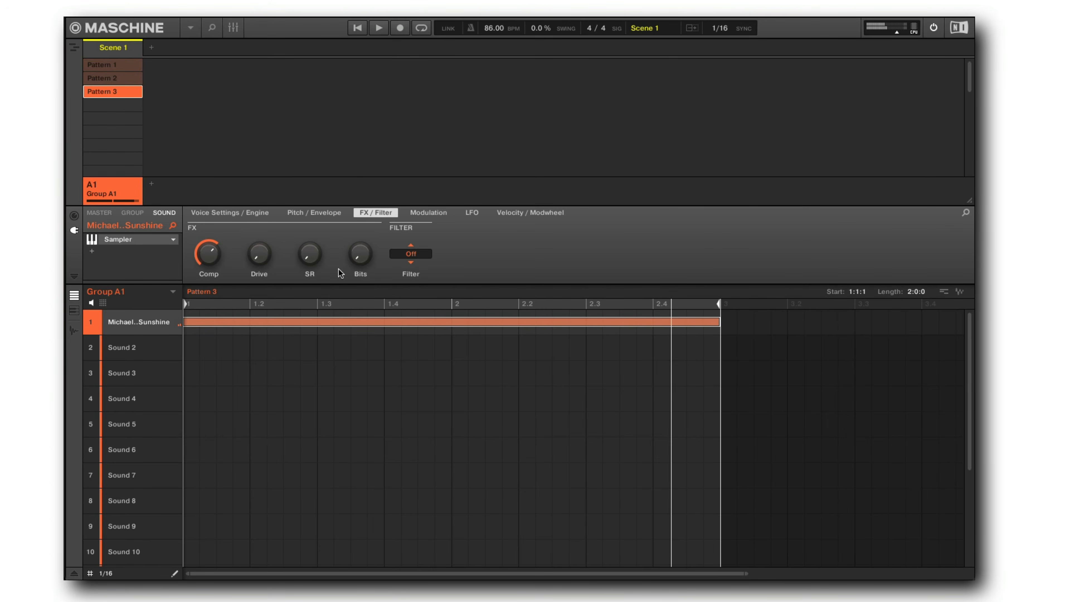
drag(247, 258, 256, 256)
key(space)
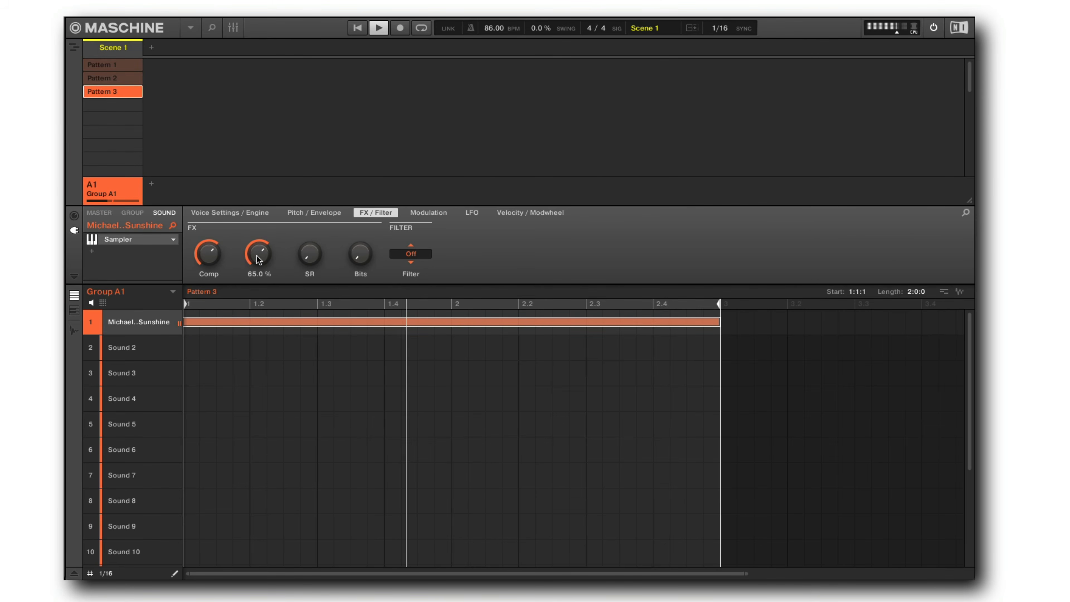
drag(256, 255, 256, 257)
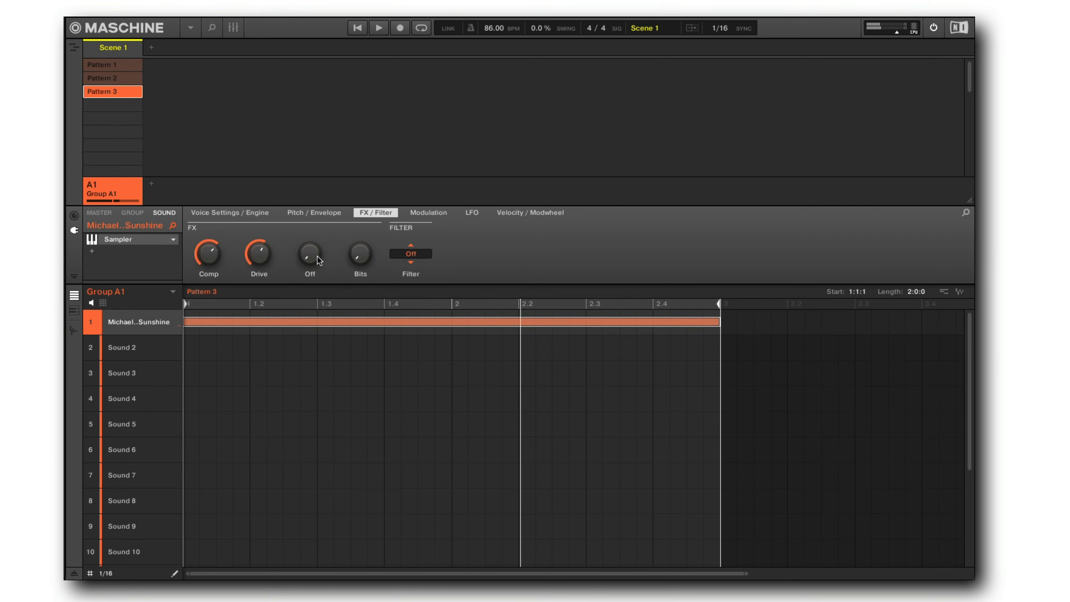
Step: Try SR reduction at 18.3 kHz on Sound 1's loop and add some Bits reduction while the pattern plays
key(space)
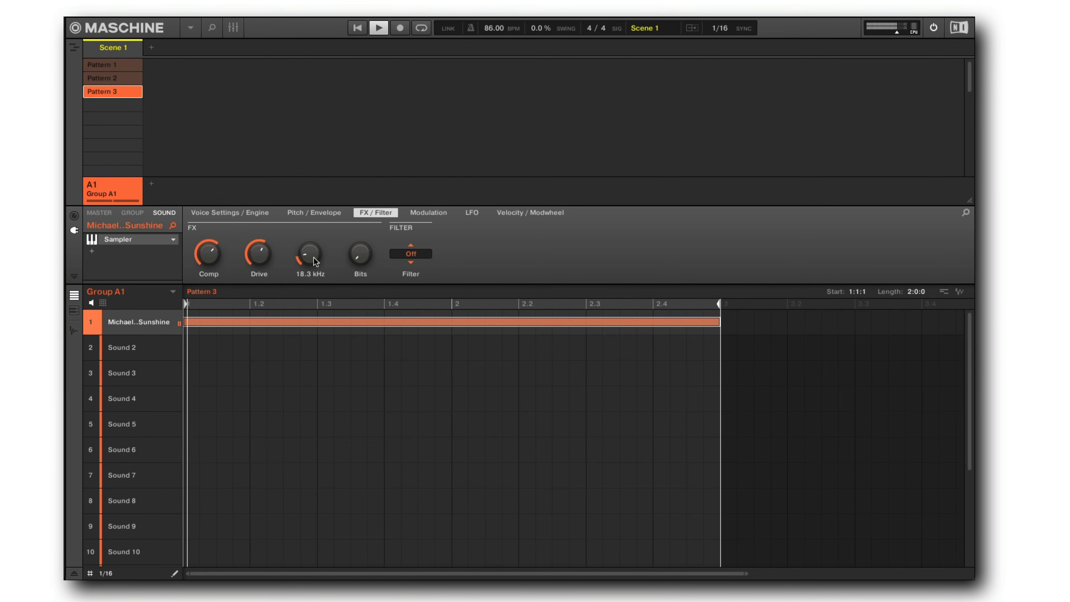
drag(313, 257, 358, 258)
key(space)
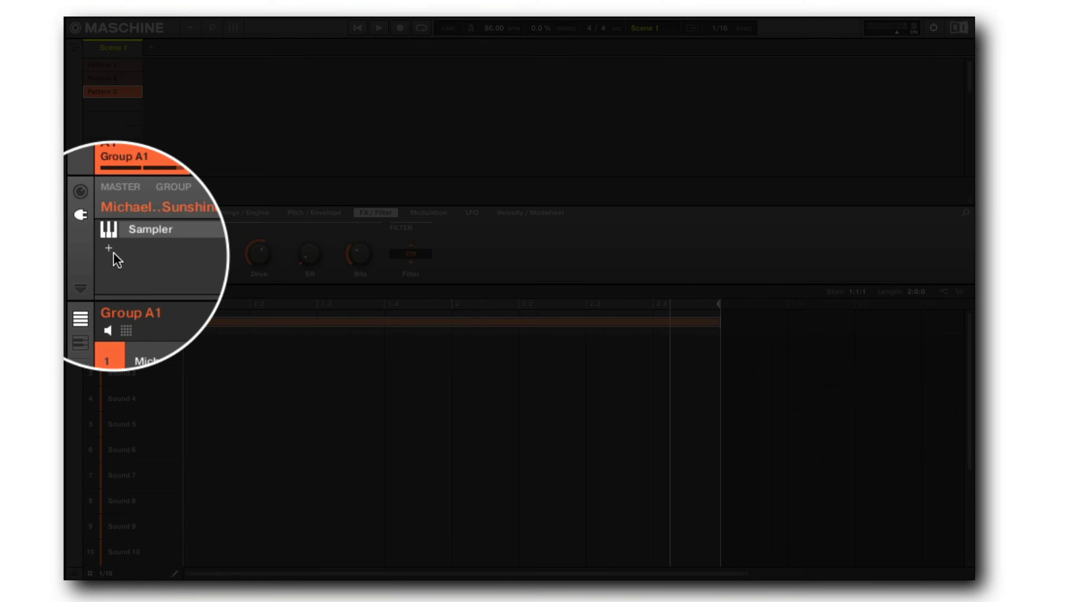
Step: Add the internal Gate effect after the Sampler on Sound 1 and show its plug-in interface in the mixer view
click(98, 254)
mouse_move(127, 269)
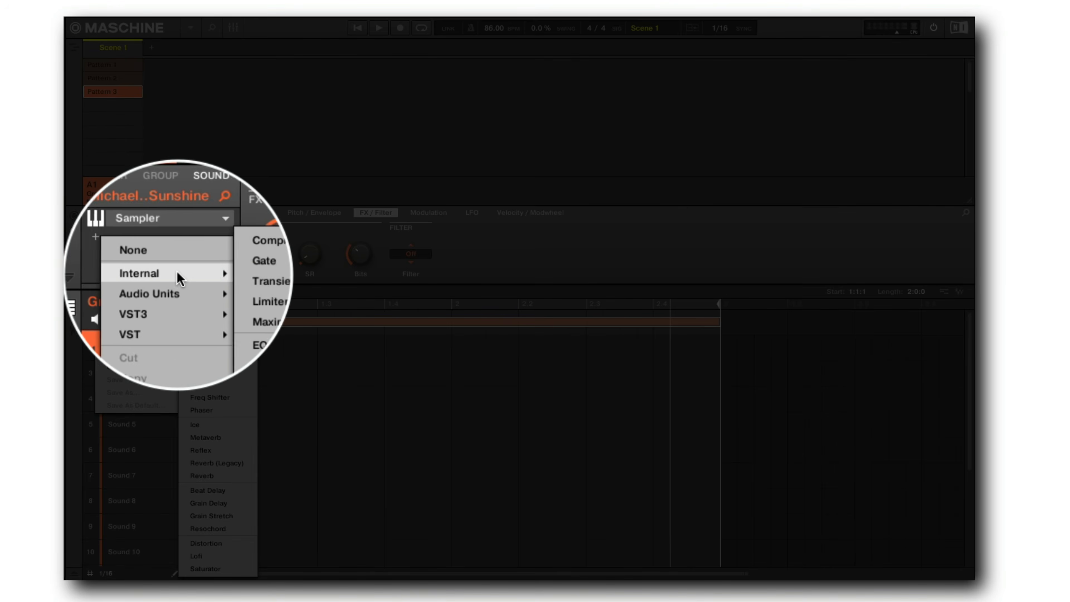
click(216, 268)
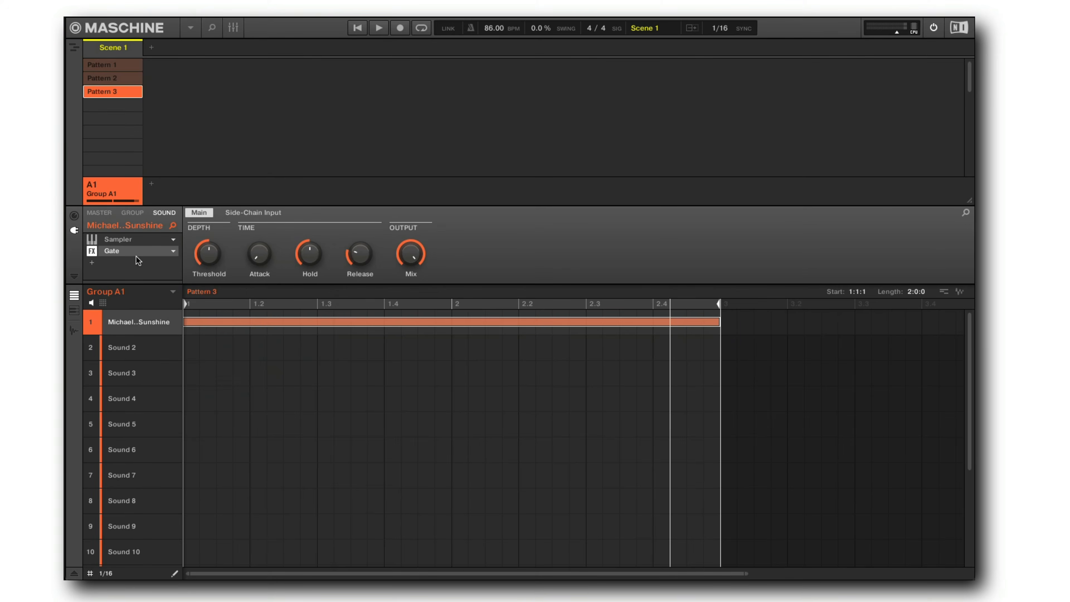
key(ctrl+m)
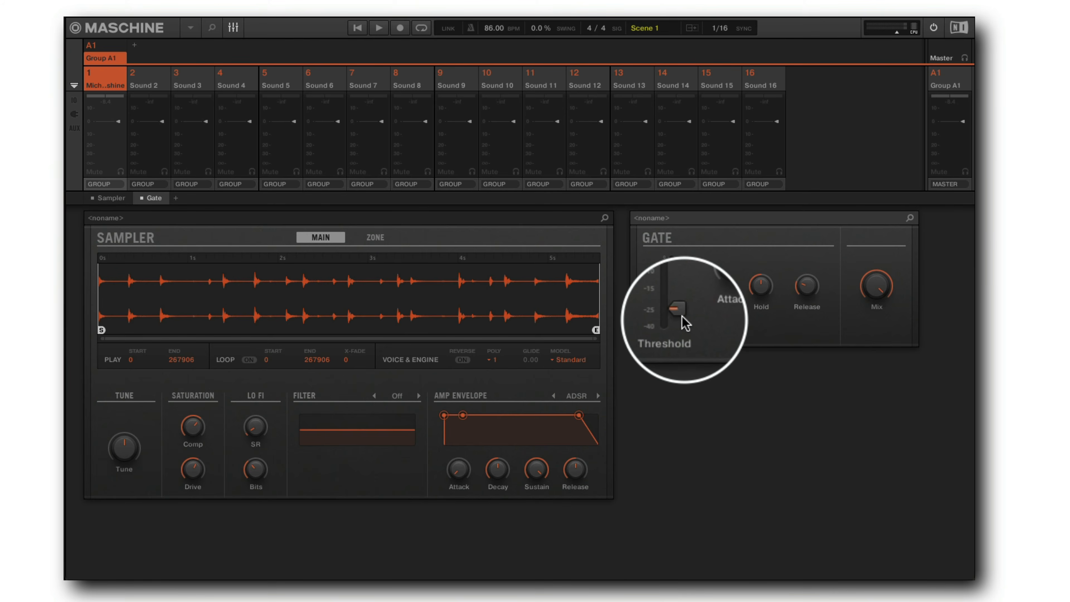
Step: Audition the loop with the Gate's Threshold lowered to about -25, Hold at minimum and Release at 35%
key(space)
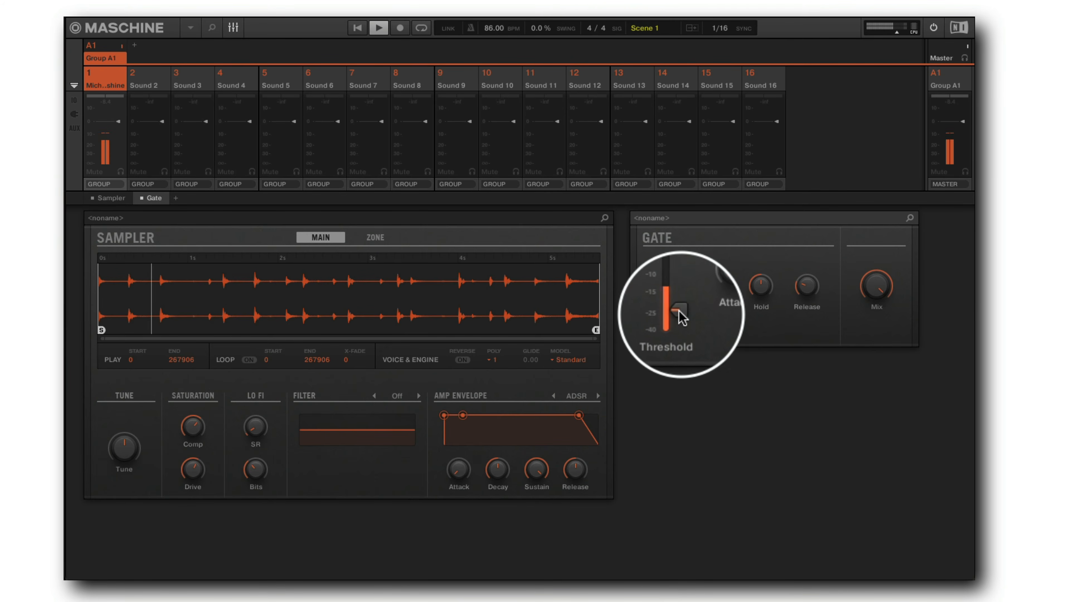
drag(680, 309, 680, 312)
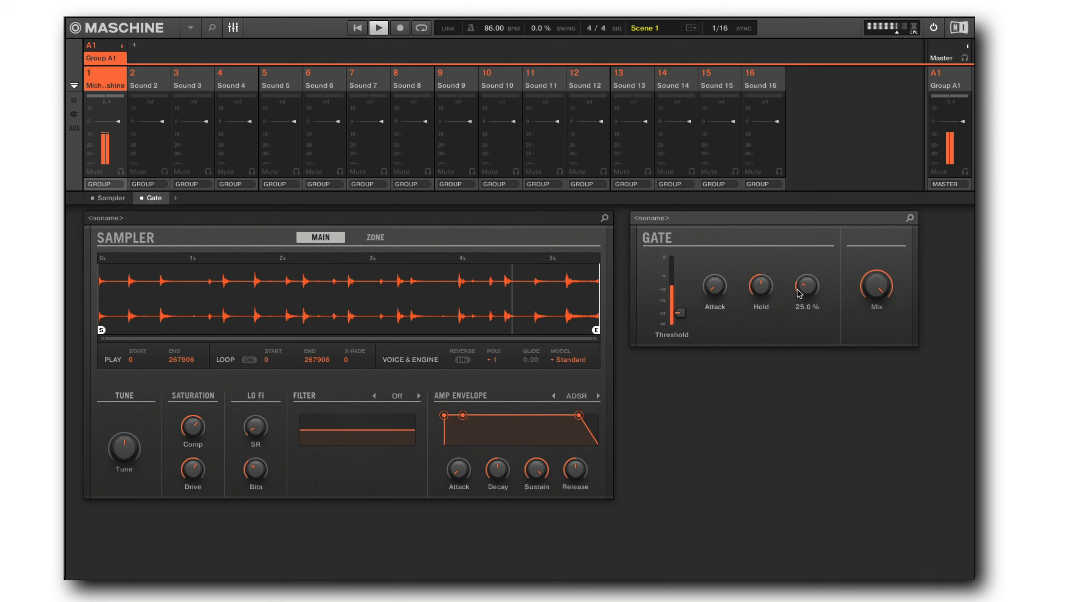
key(space)
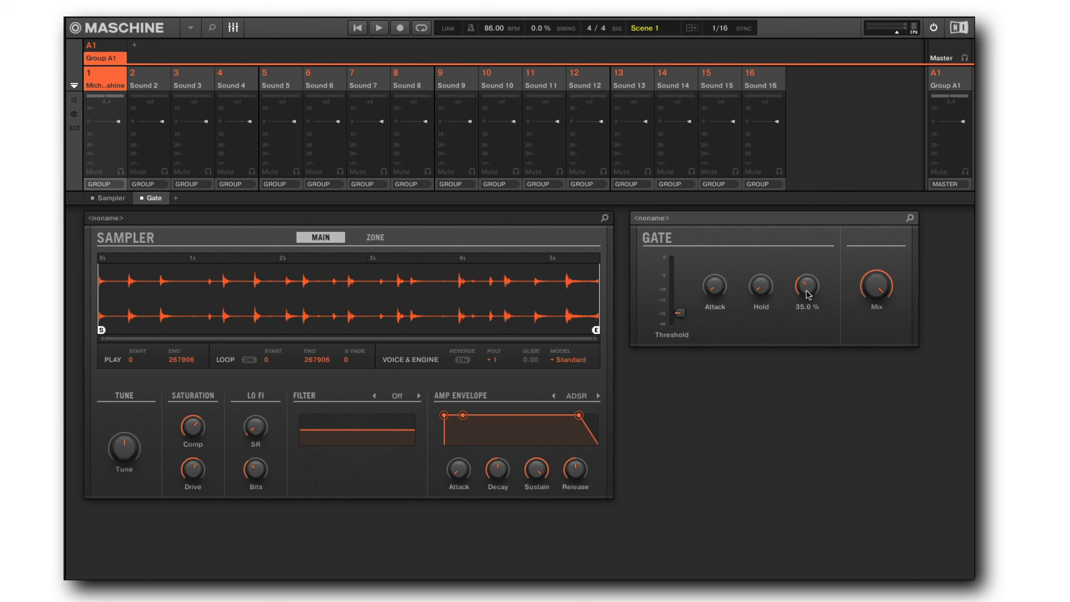
key(space)
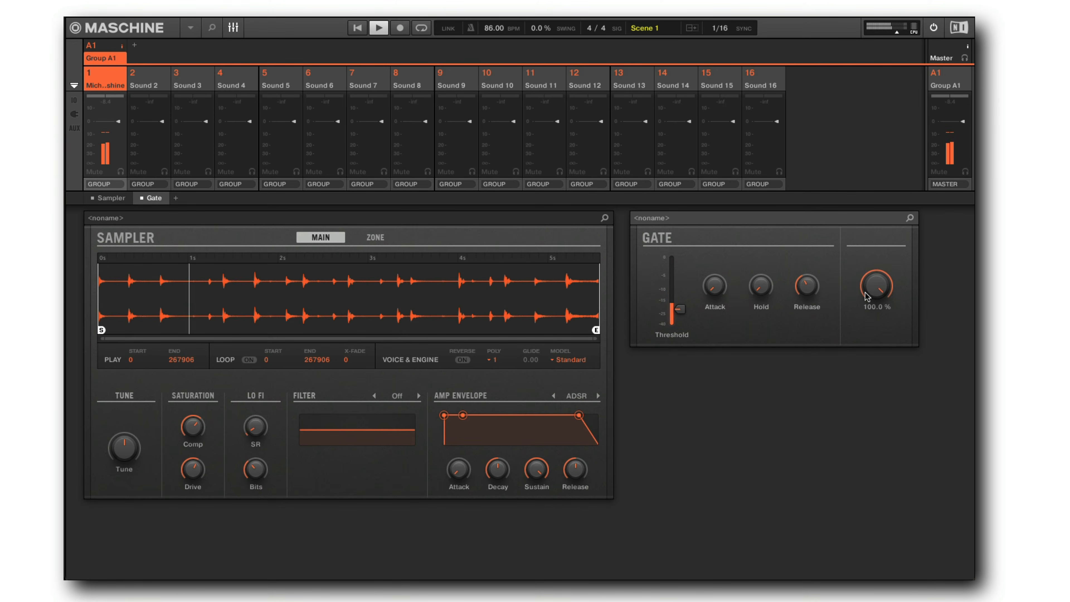
Step: Try a slightly lower Gate Mix with some Hold, 20% Release and a slightly higher Threshold while the loop plays
drag(876, 290, 854, 294)
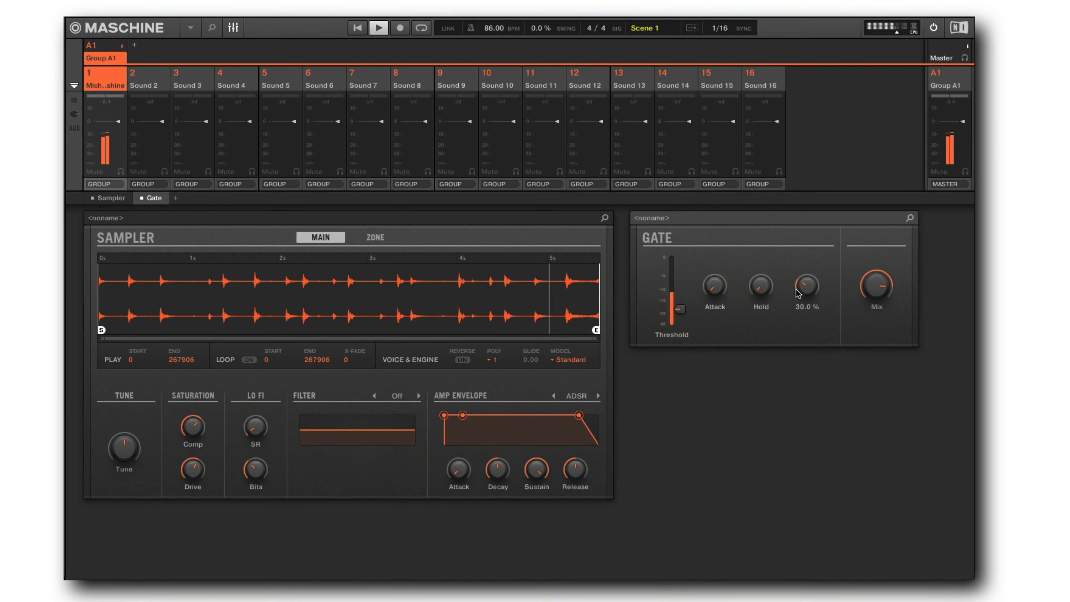
scroll(763, 291, up, 5)
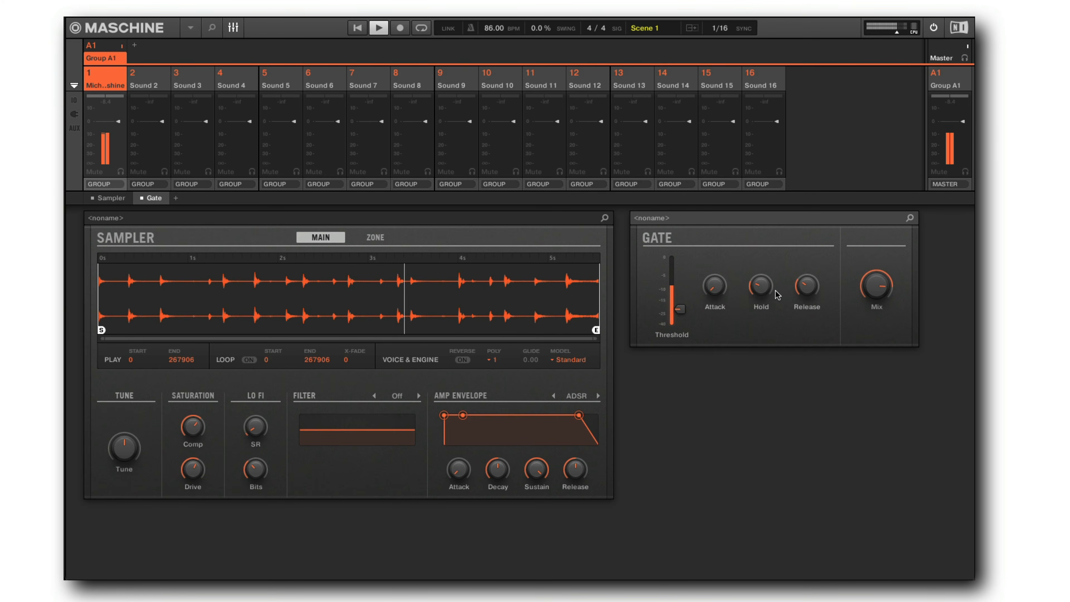
mouse_move(806, 291)
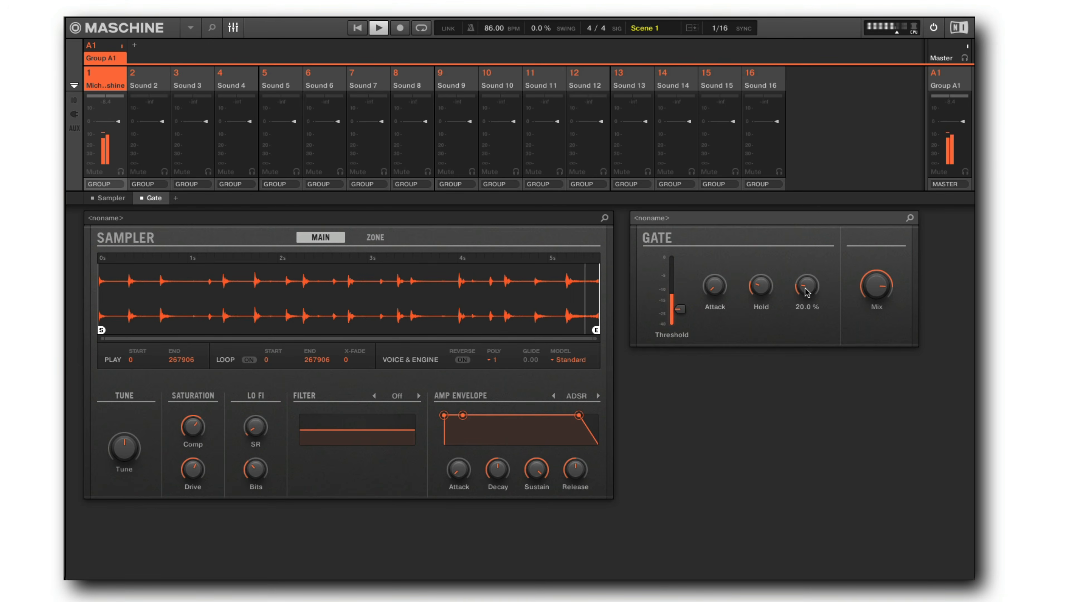
drag(679, 312, 679, 306)
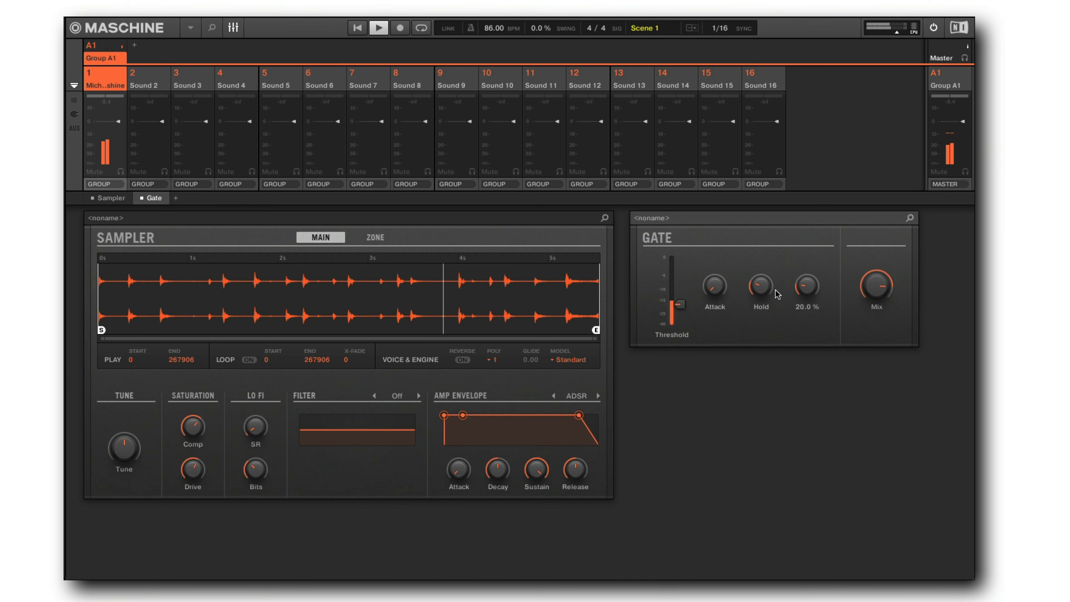
Step: Turn the Gate's Hold down to minimum, try Release at 13%, and restore Mix to fully wet
drag(764, 289, 762, 299)
drag(807, 286, 807, 290)
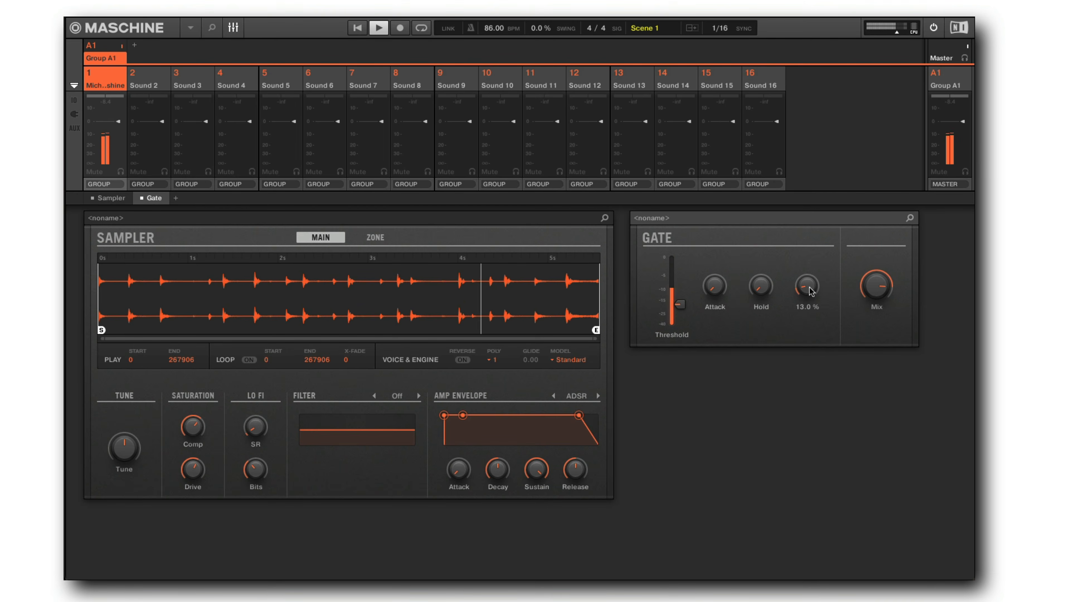
drag(885, 289, 885, 268)
drag(707, 298, 707, 297)
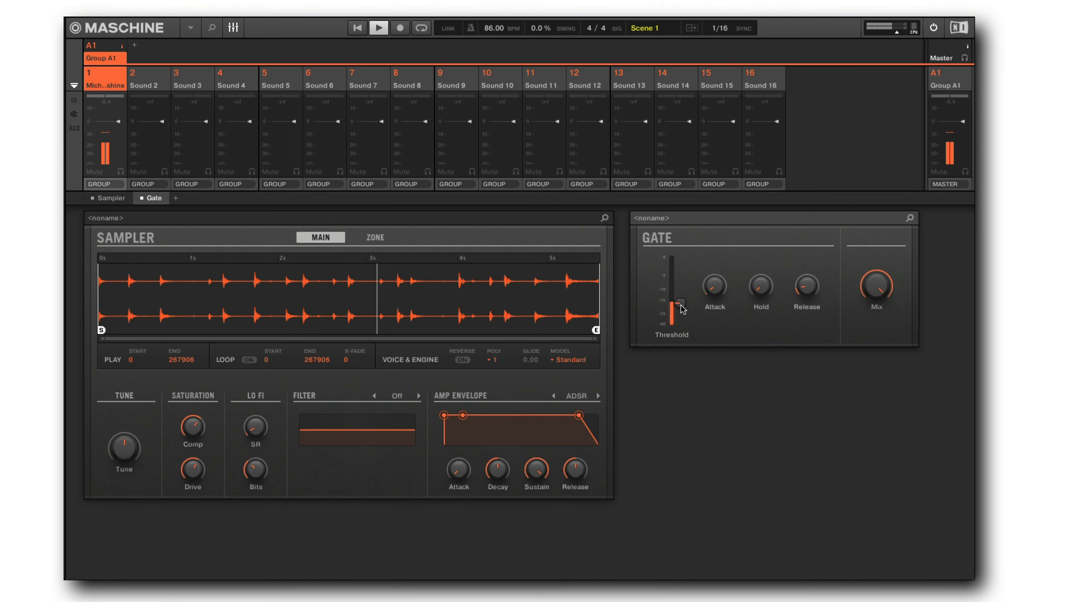
Step: Raise the Gate's Threshold to about -15, set Release to 33%, and return to the arrange view
drag(681, 308, 682, 304)
click(811, 290)
drag(810, 287, 809, 288)
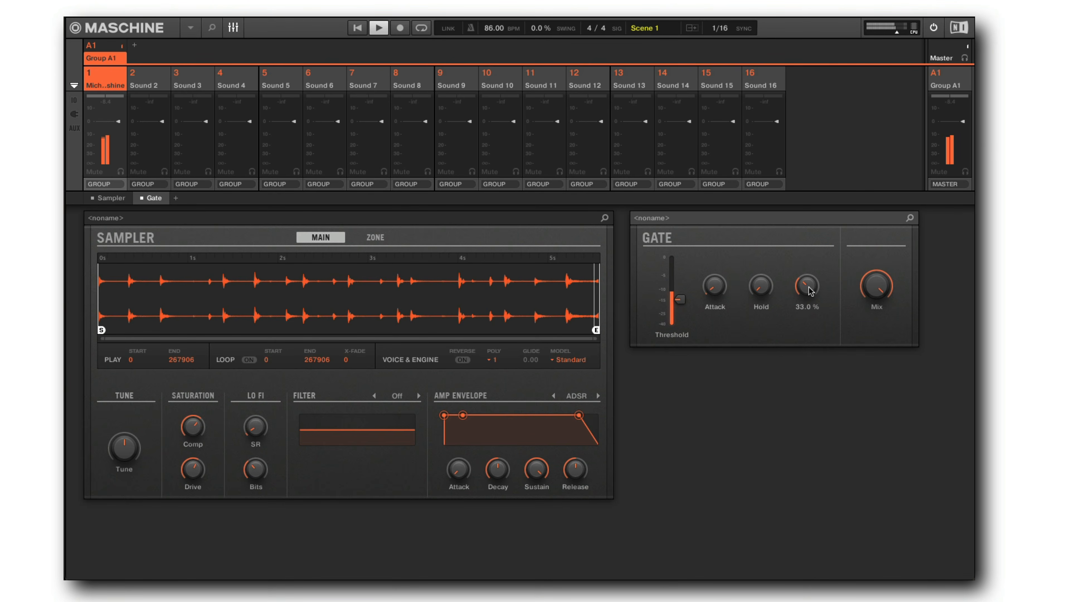
key(F3)
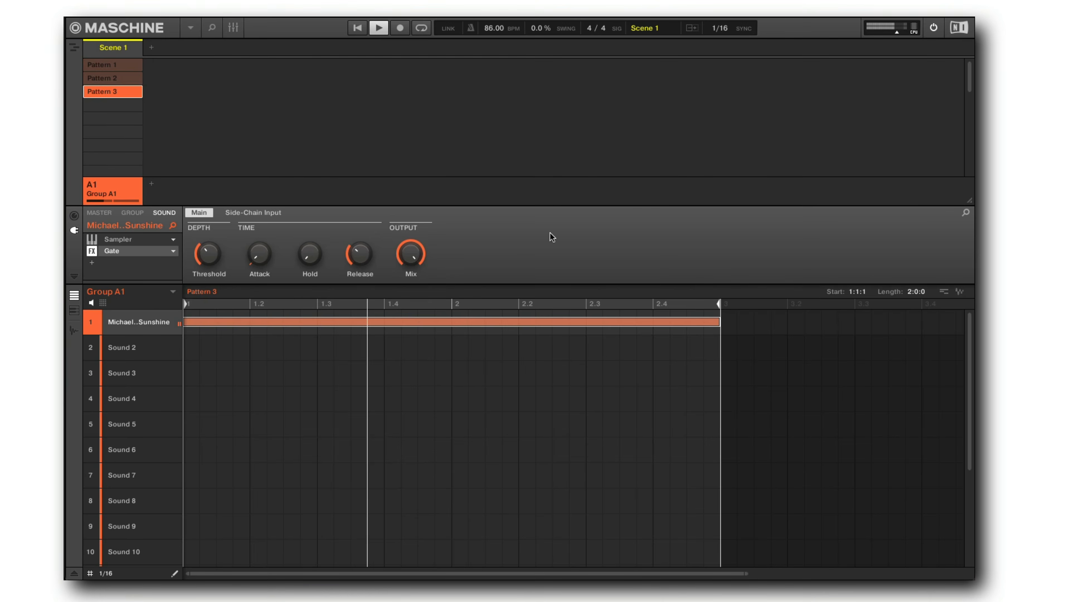